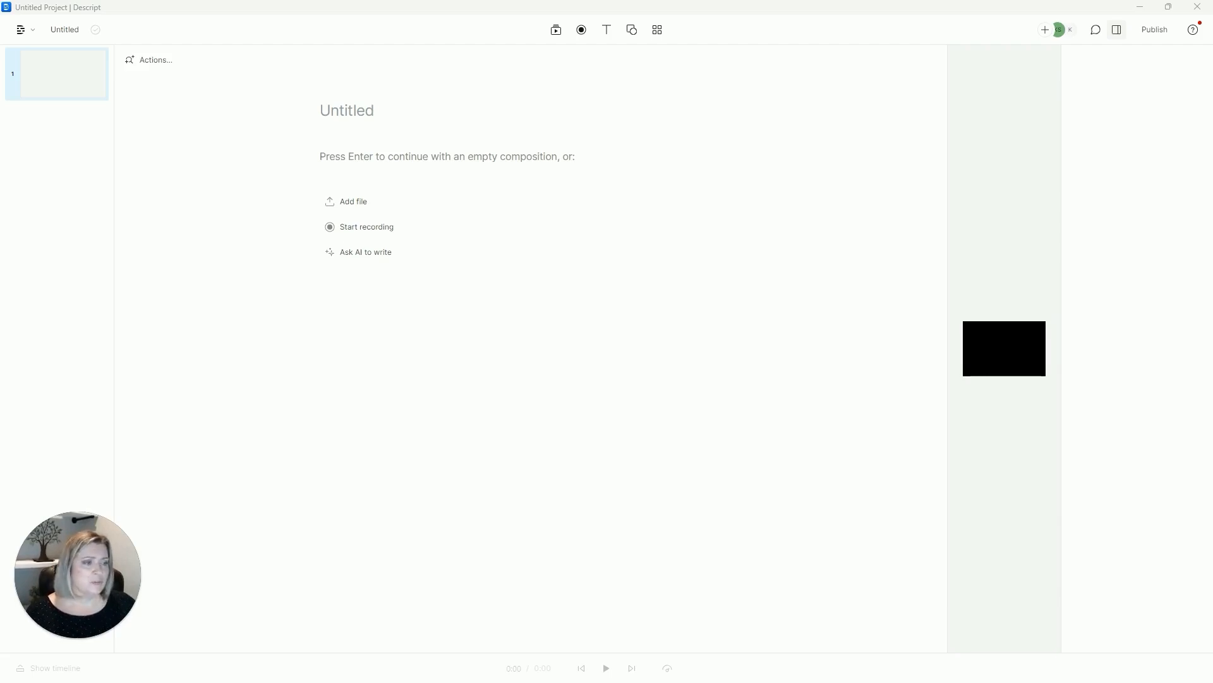
Add the final-mix video file to the empty composition and transcribe it in English.
drag(1212, 341, 375, 161)
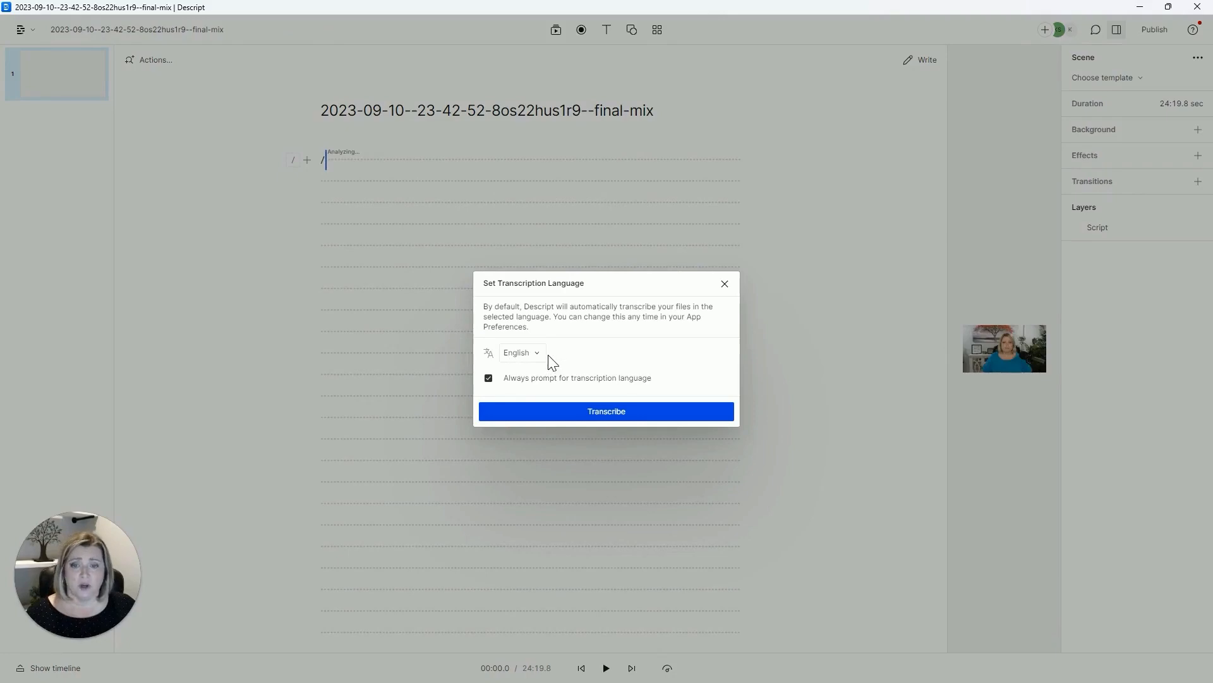
click(599, 415)
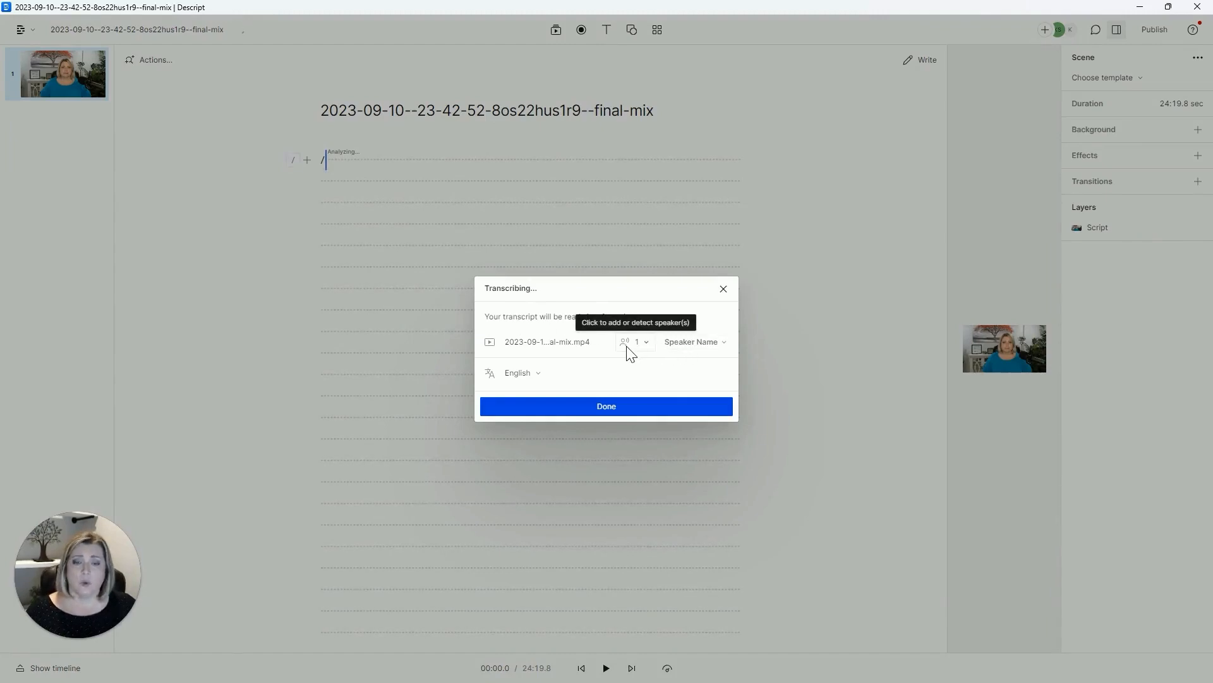
Assign the saved AI speaker's name to the video's single speaker and finish the transcription setup.
click(675, 347)
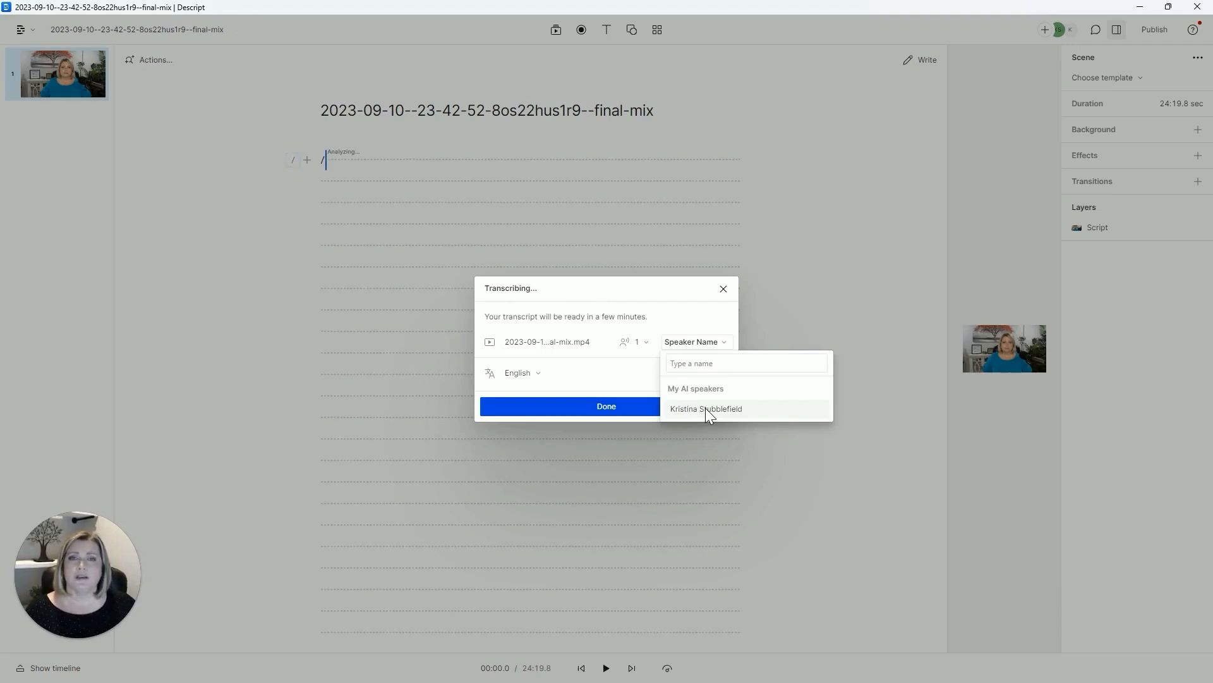
click(706, 407)
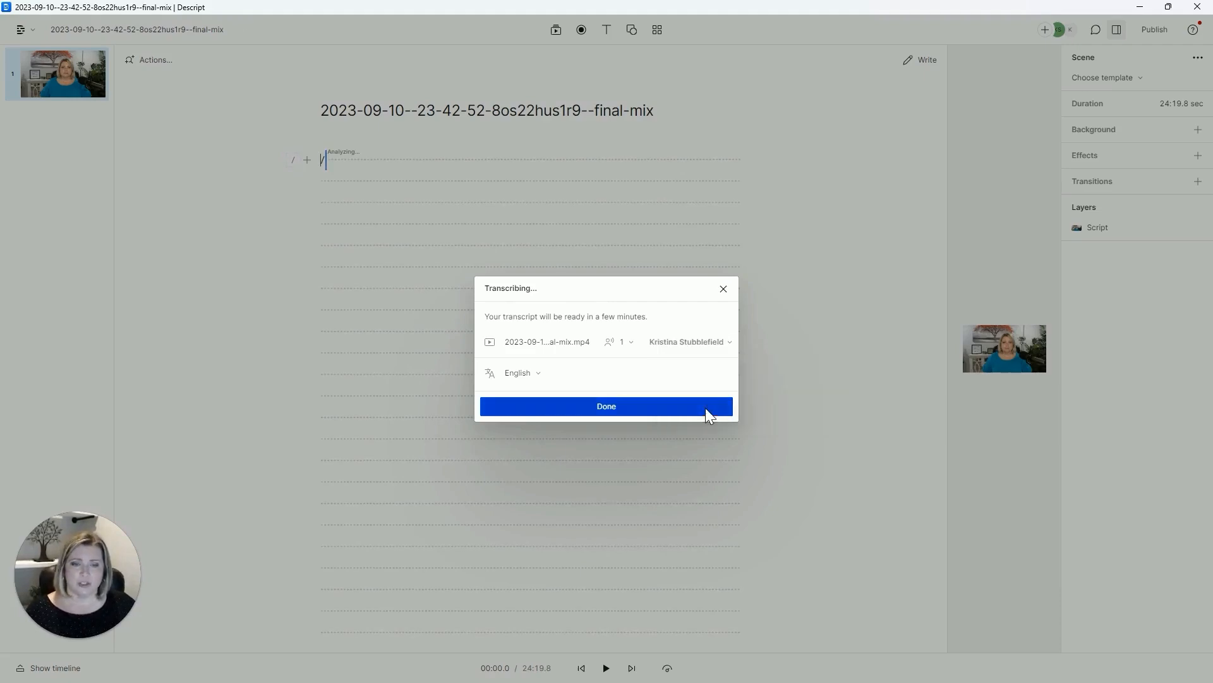
click(703, 349)
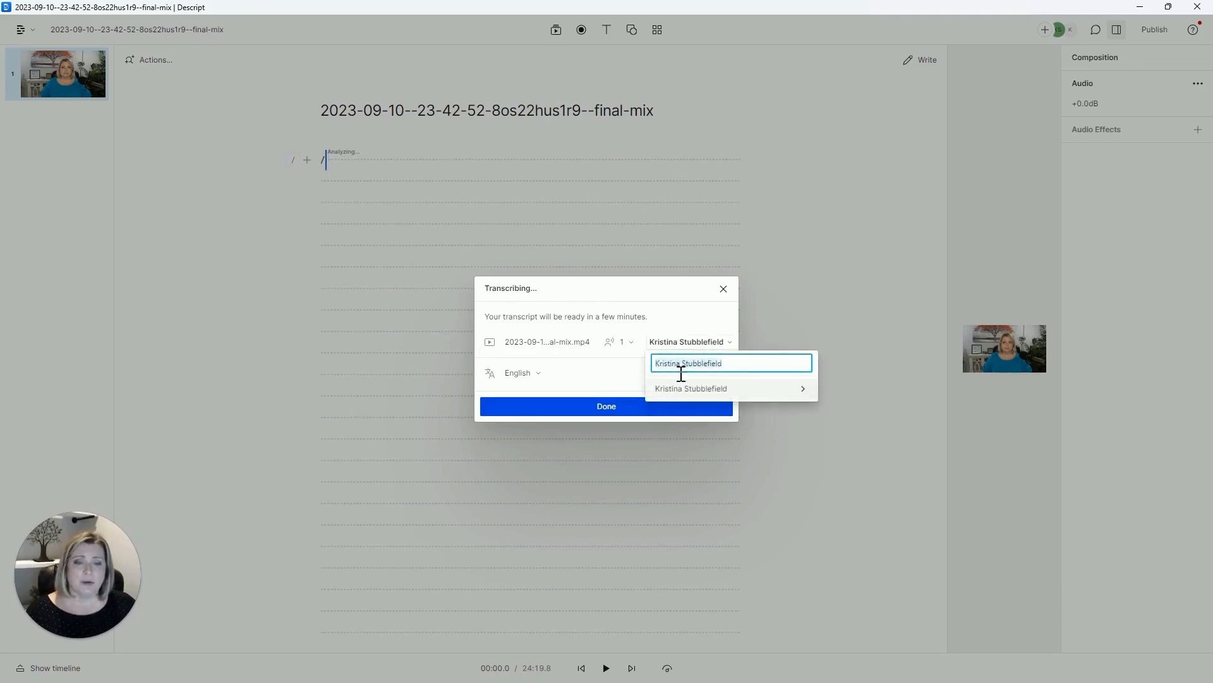
click(711, 327)
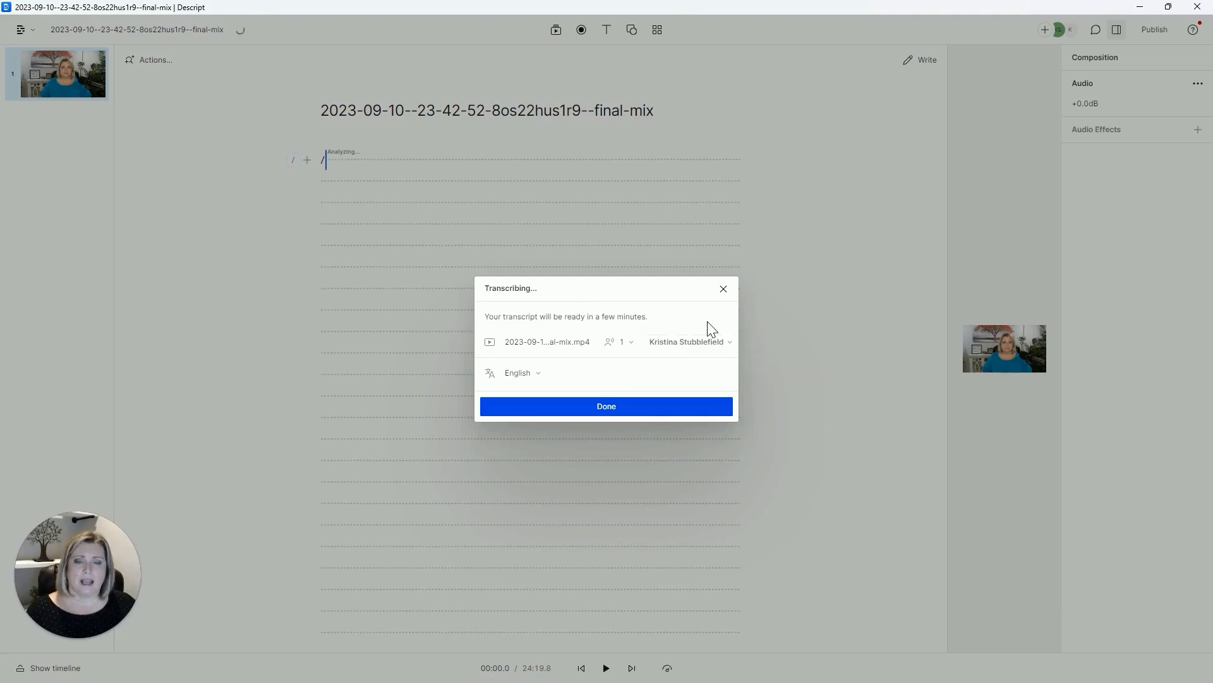
click(569, 407)
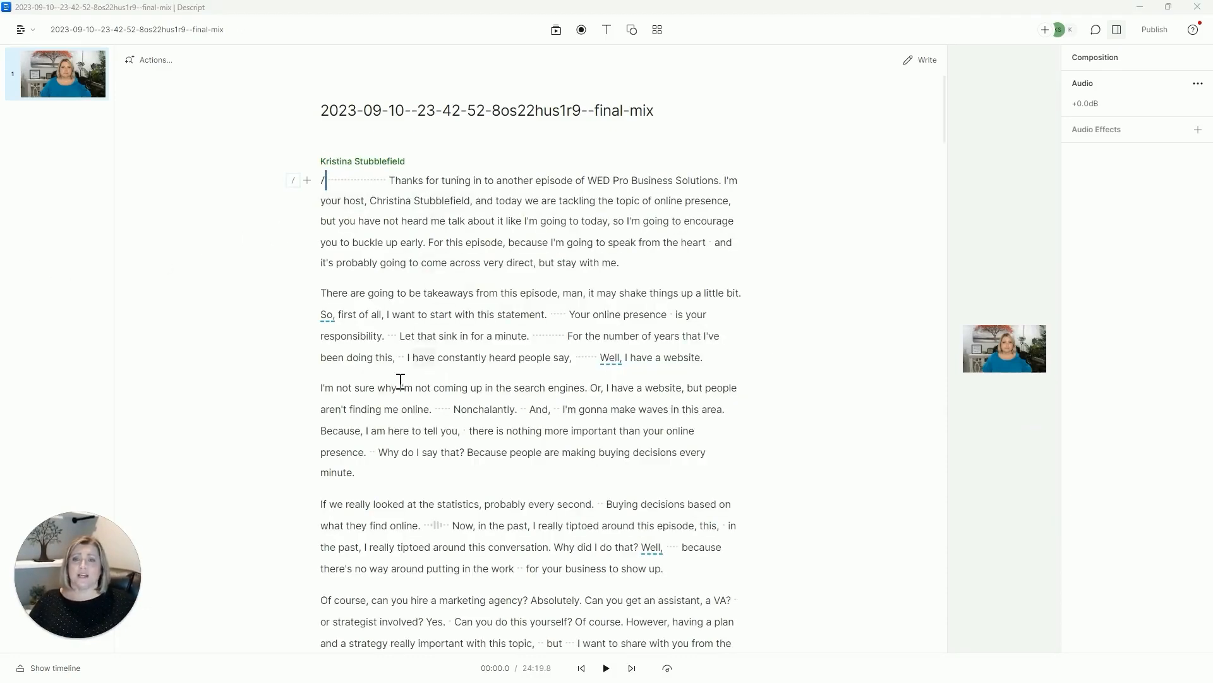
Retitle the composition as "Rename video".
triple_click(441, 111)
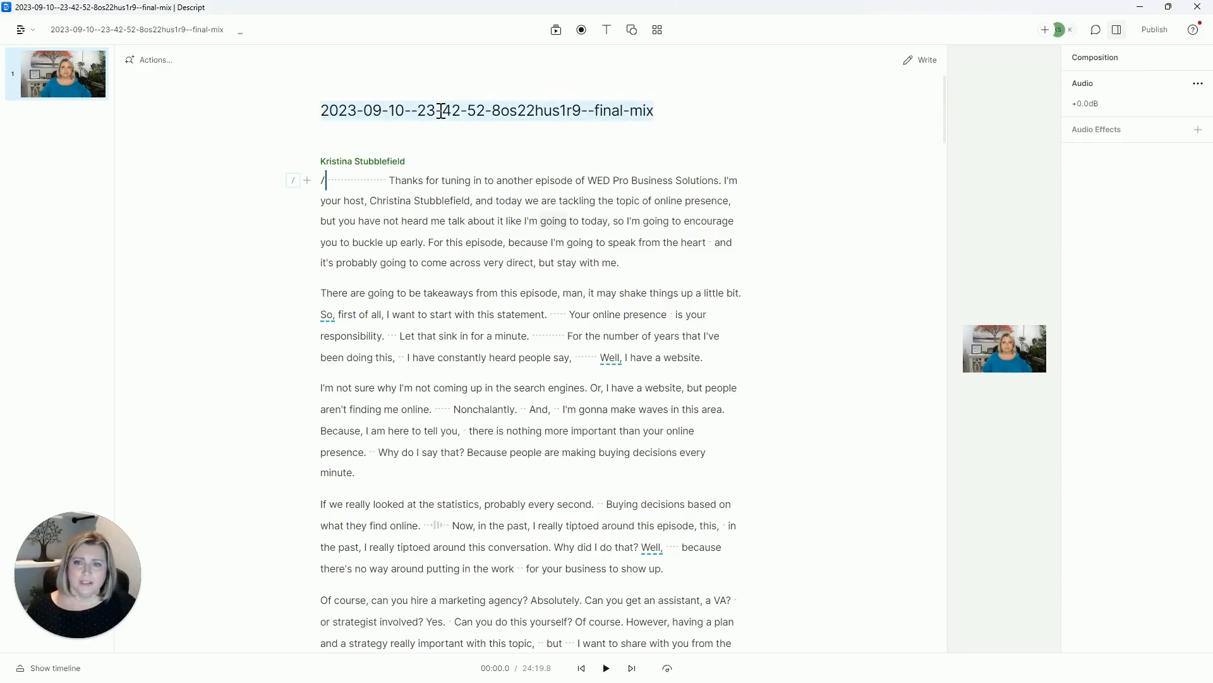
text(R)
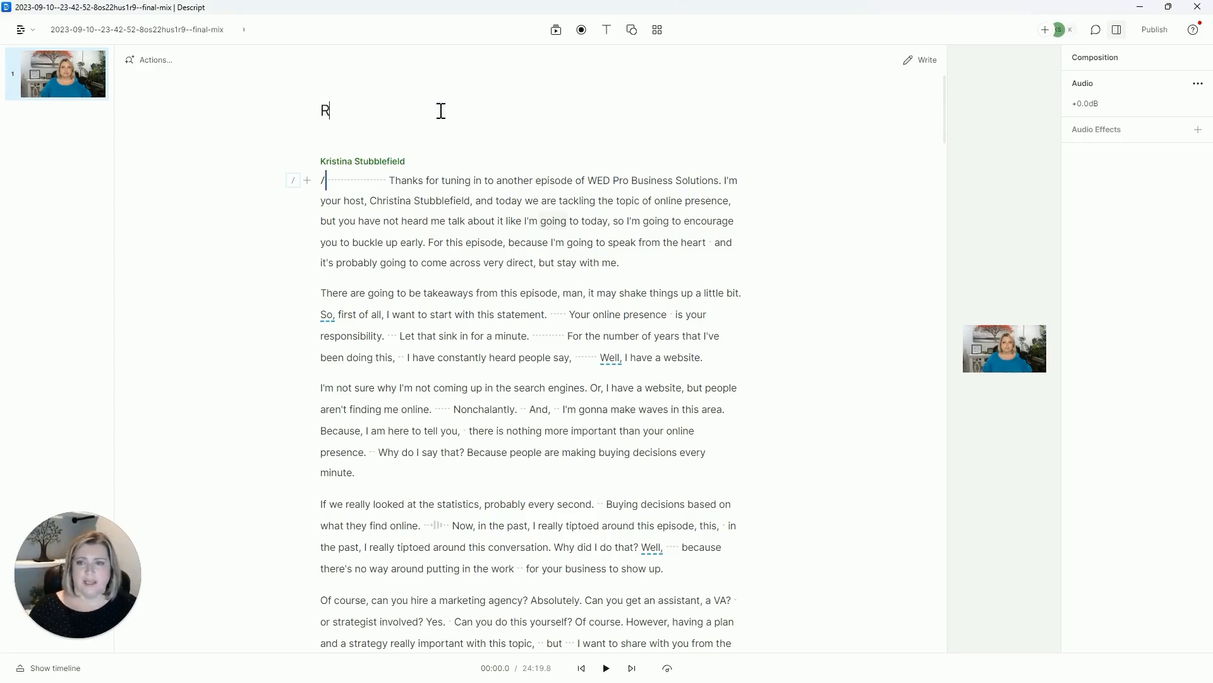
text(ename video)
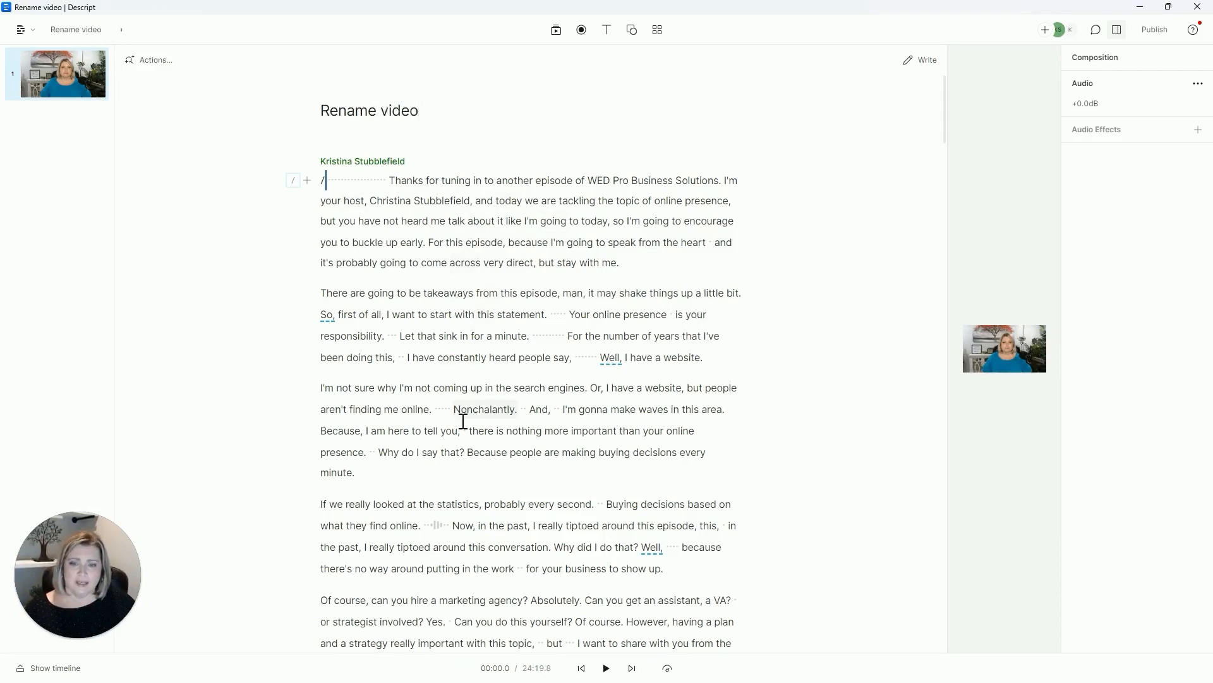
Look over the generated transcript, the application's main commands and the project media.
scroll(462, 420, down, 5)
scroll(463, 421, down, 3)
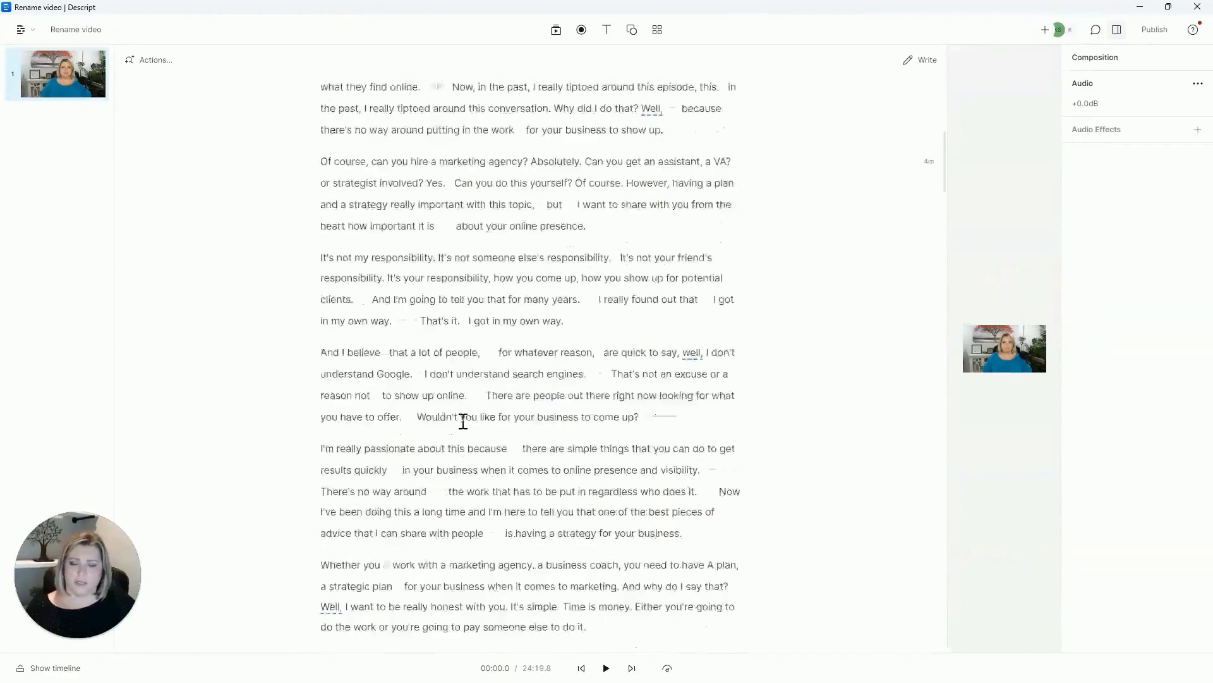
scroll(463, 421, up, 8)
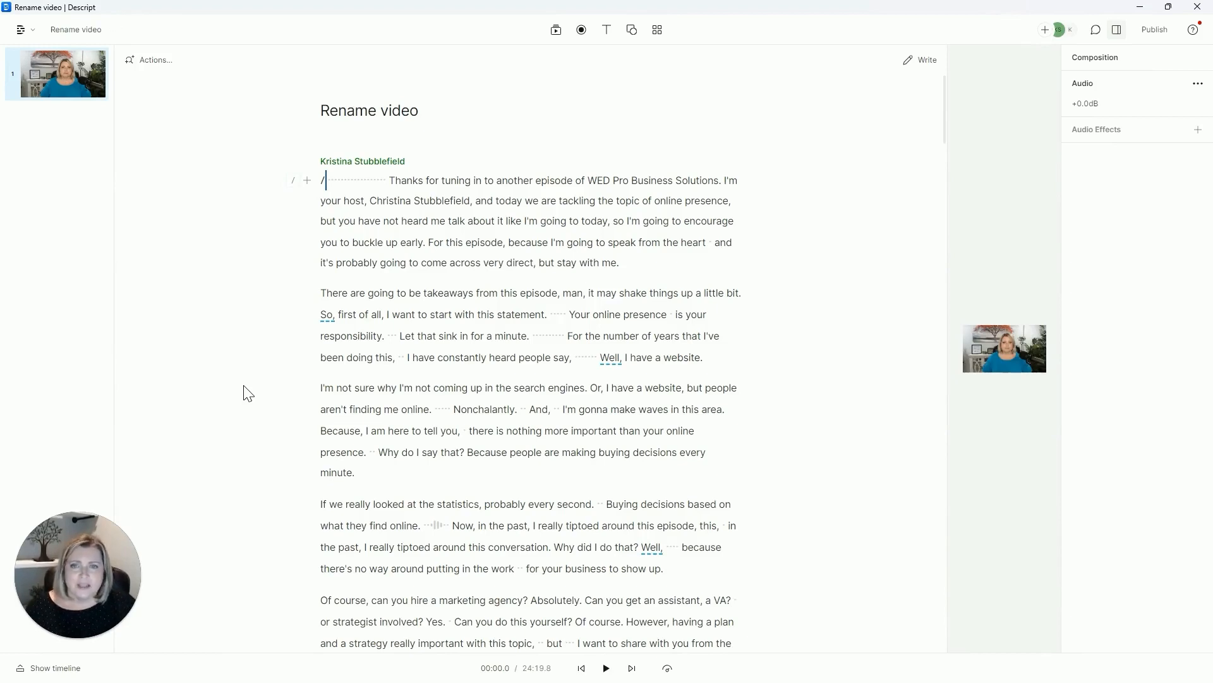
click(108, 92)
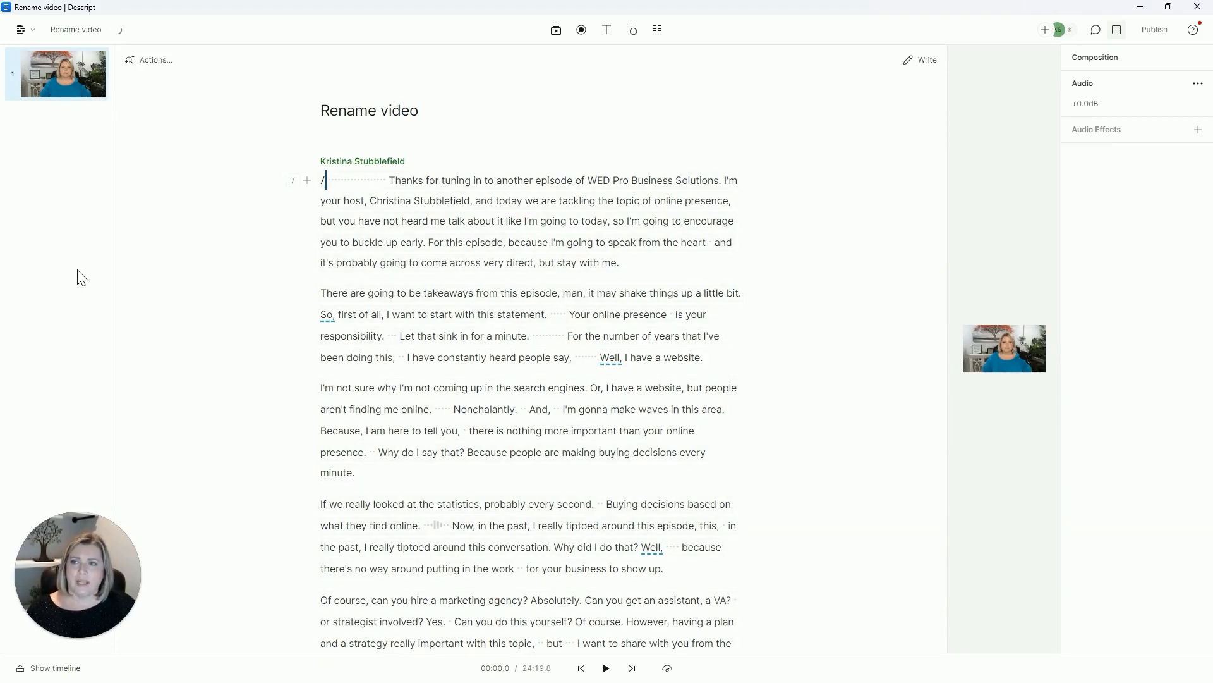
click(32, 34)
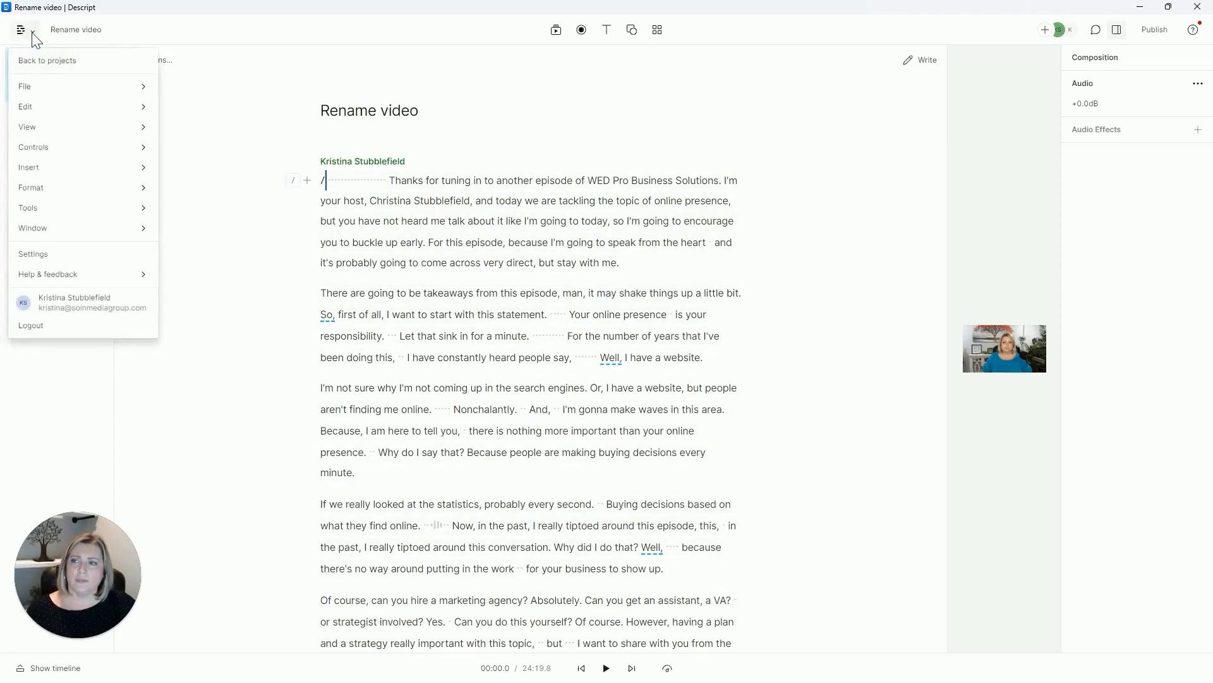
click(32, 35)
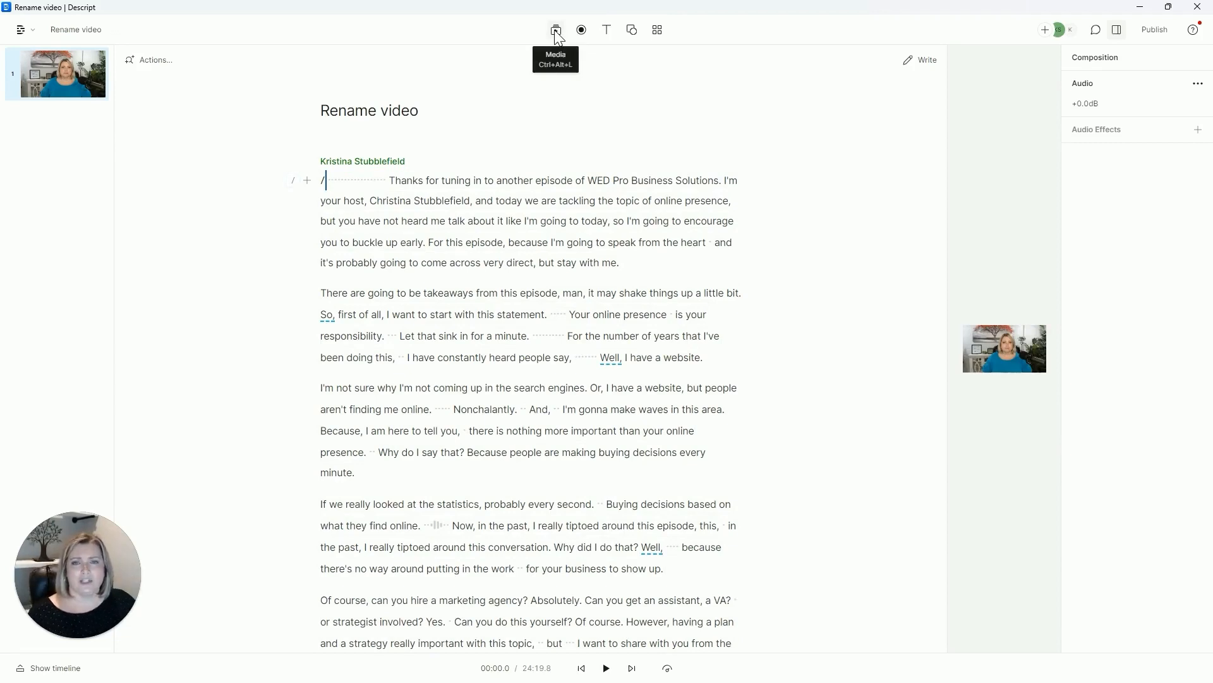
click(556, 32)
click(557, 32)
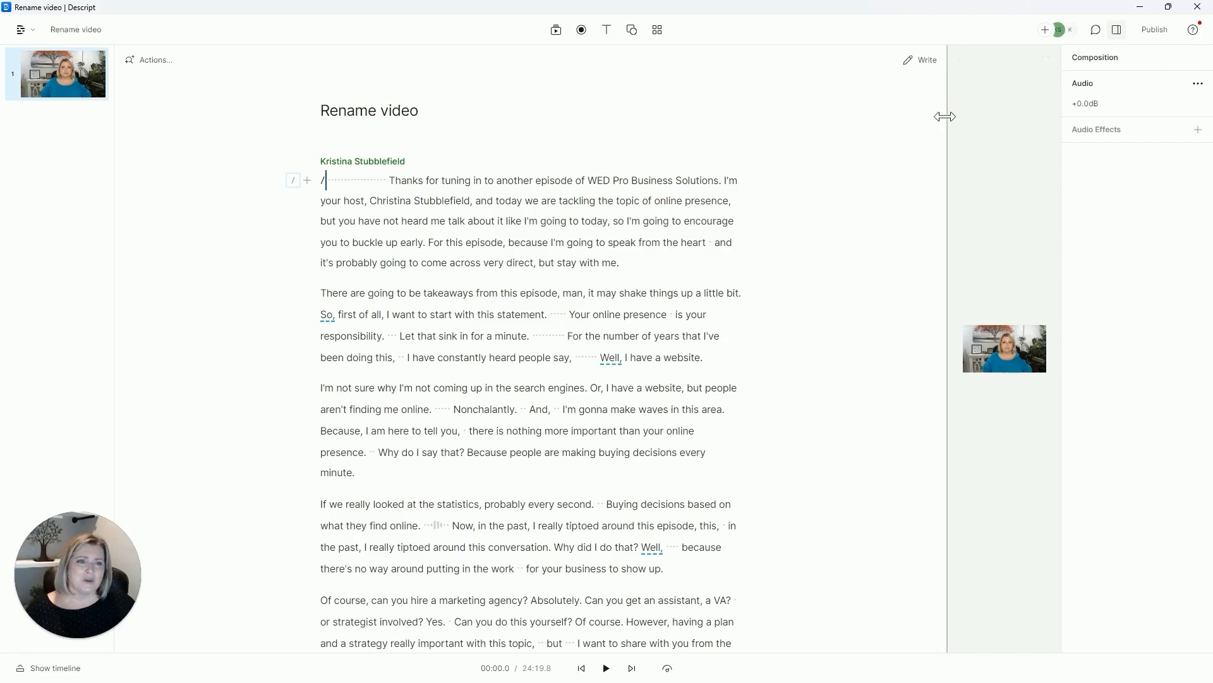
Enlarge the video preview by widening its area and review the available aspect ratio options.
drag(948, 116, 682, 130)
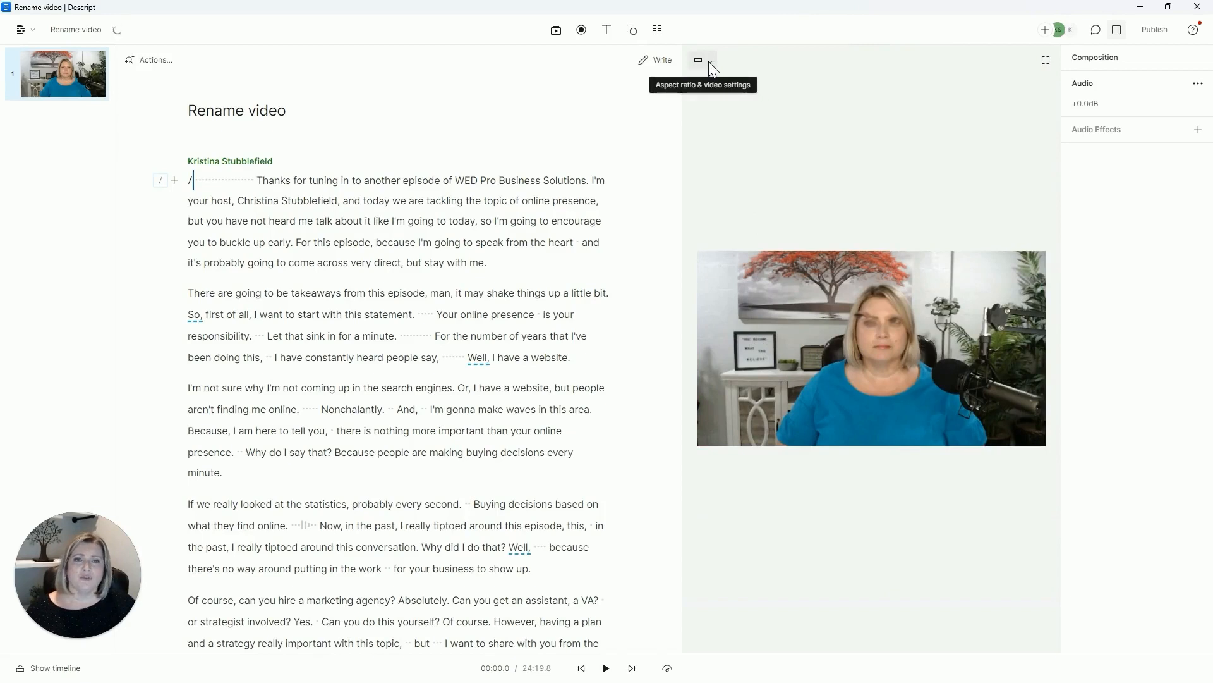
click(708, 63)
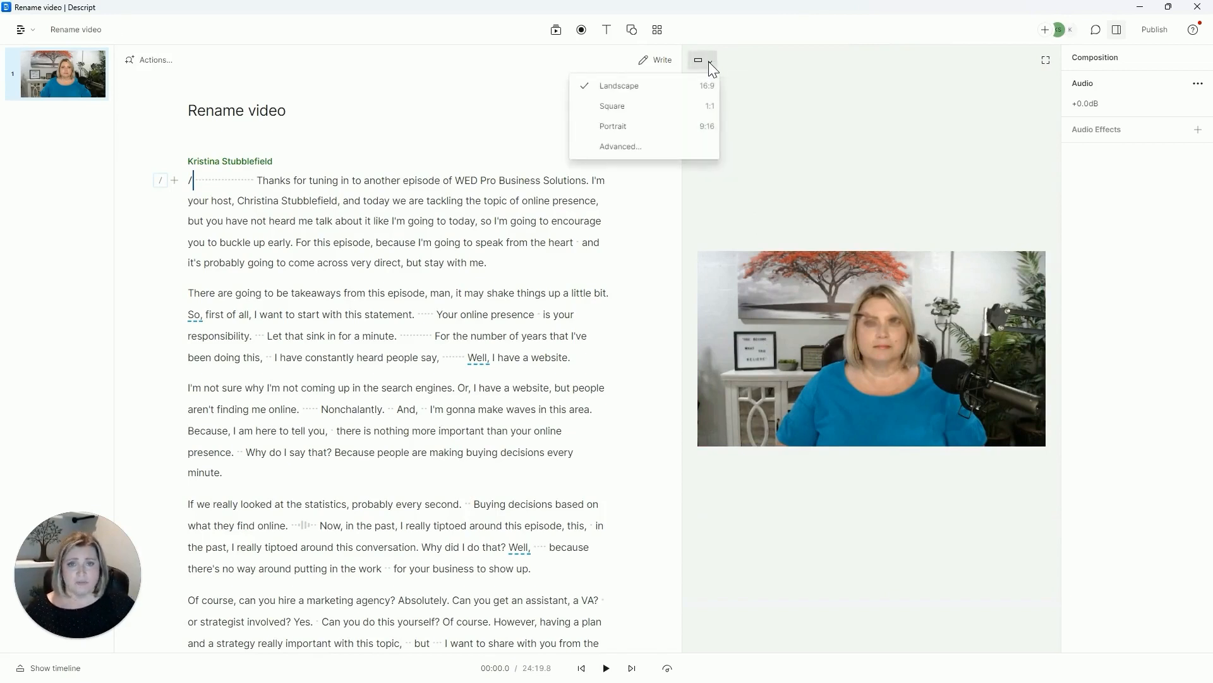
click(839, 101)
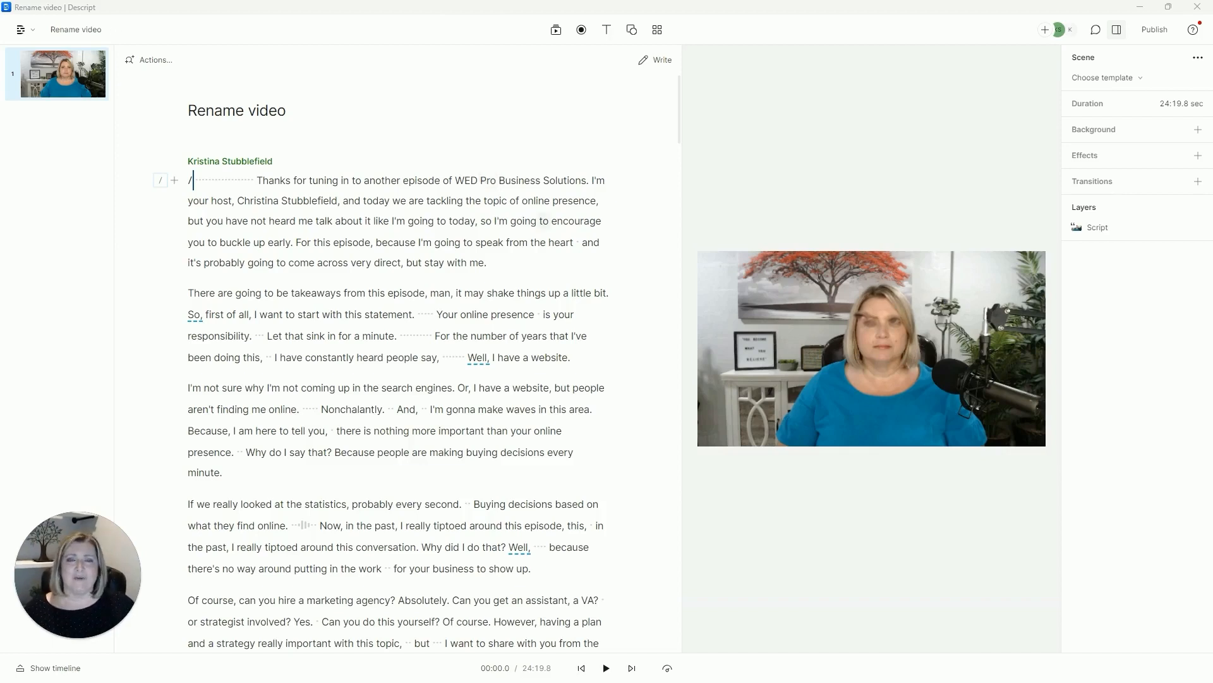
Delete the opening sentence "Thanks for tuning in to another episode of WED Pro Business Solutions." with its leading silence.
click(297, 220)
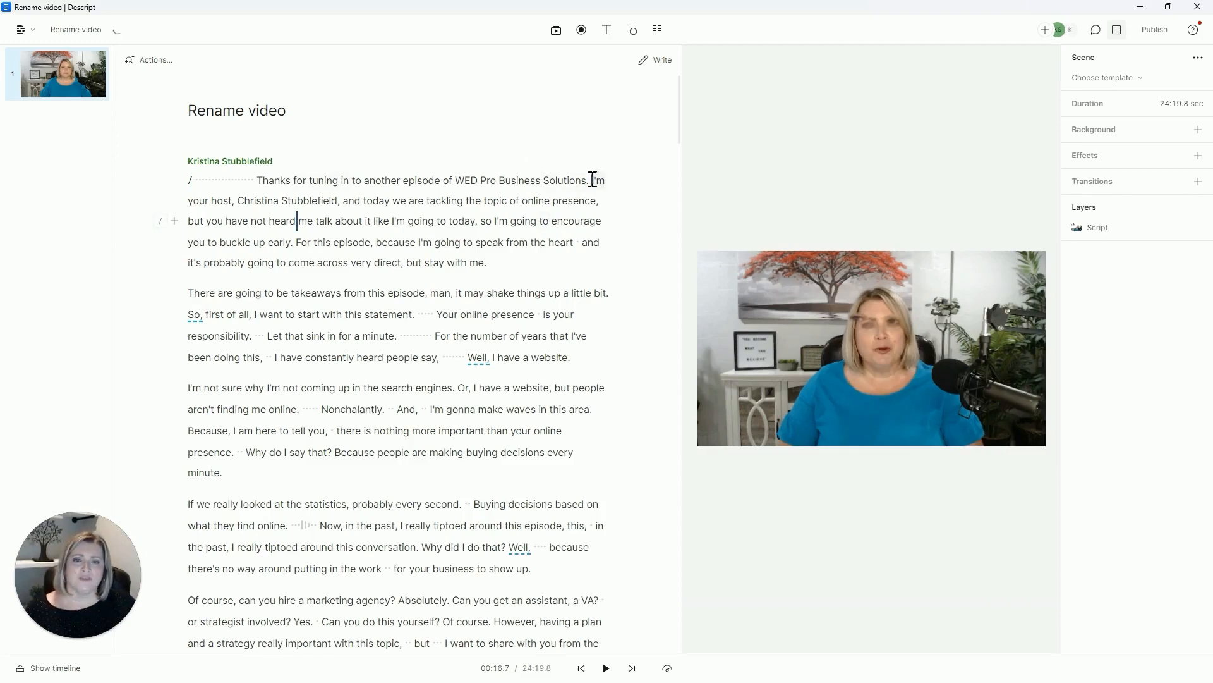
drag(590, 181, 185, 183)
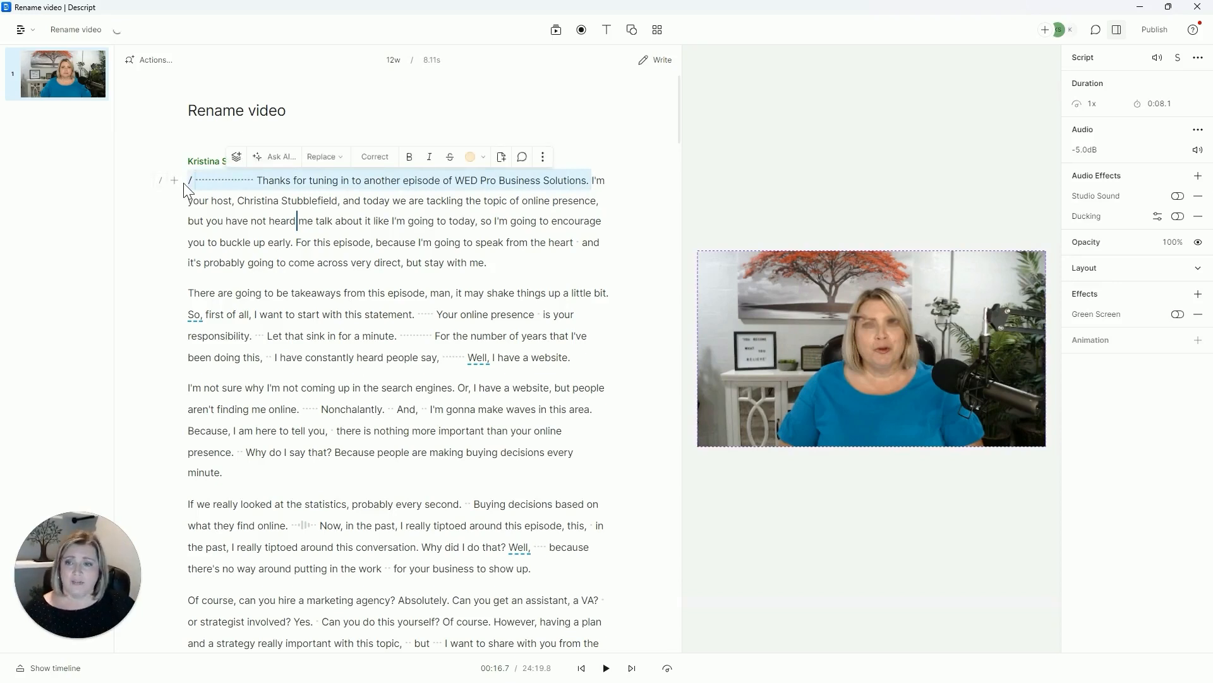
click(542, 158)
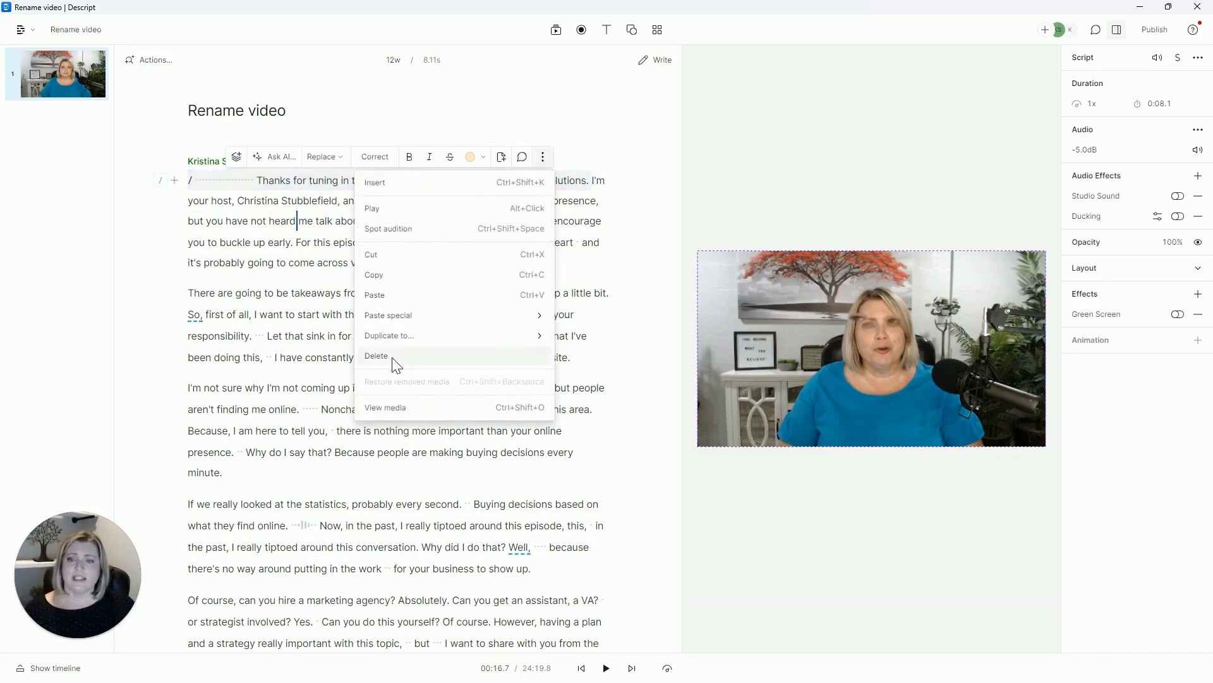
click(395, 356)
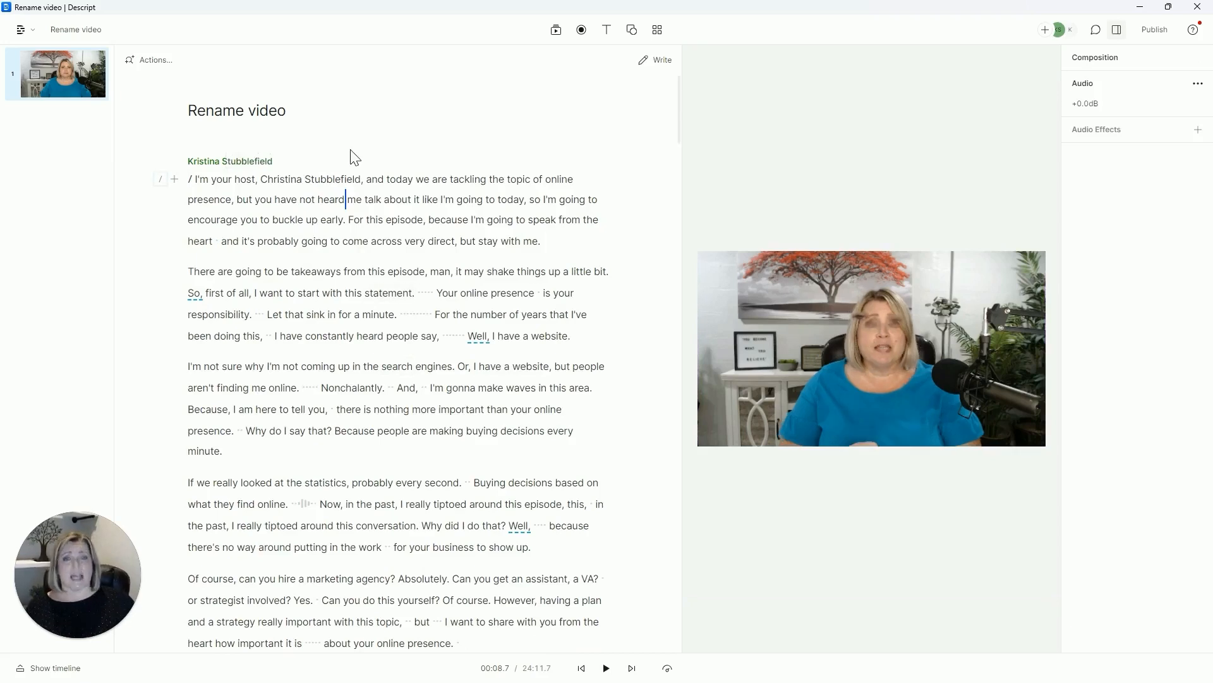
Play the opening of the shortened video from the beginning to check the cut.
click(193, 179)
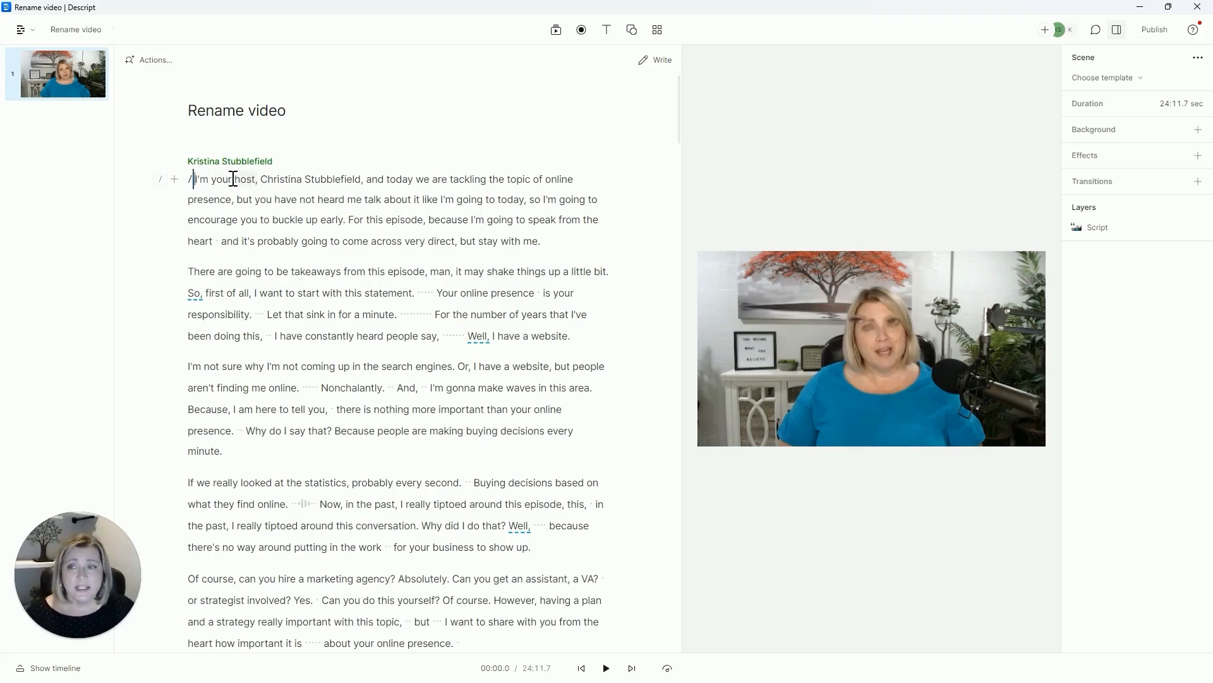
key(space)
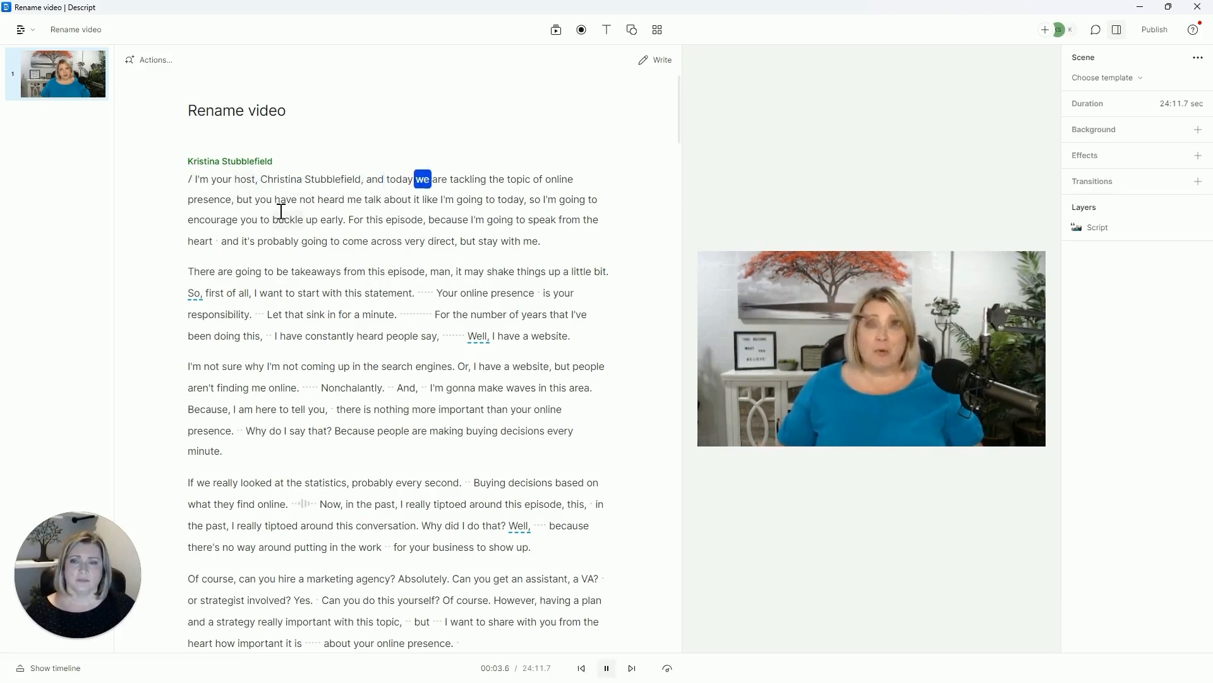
key(space)
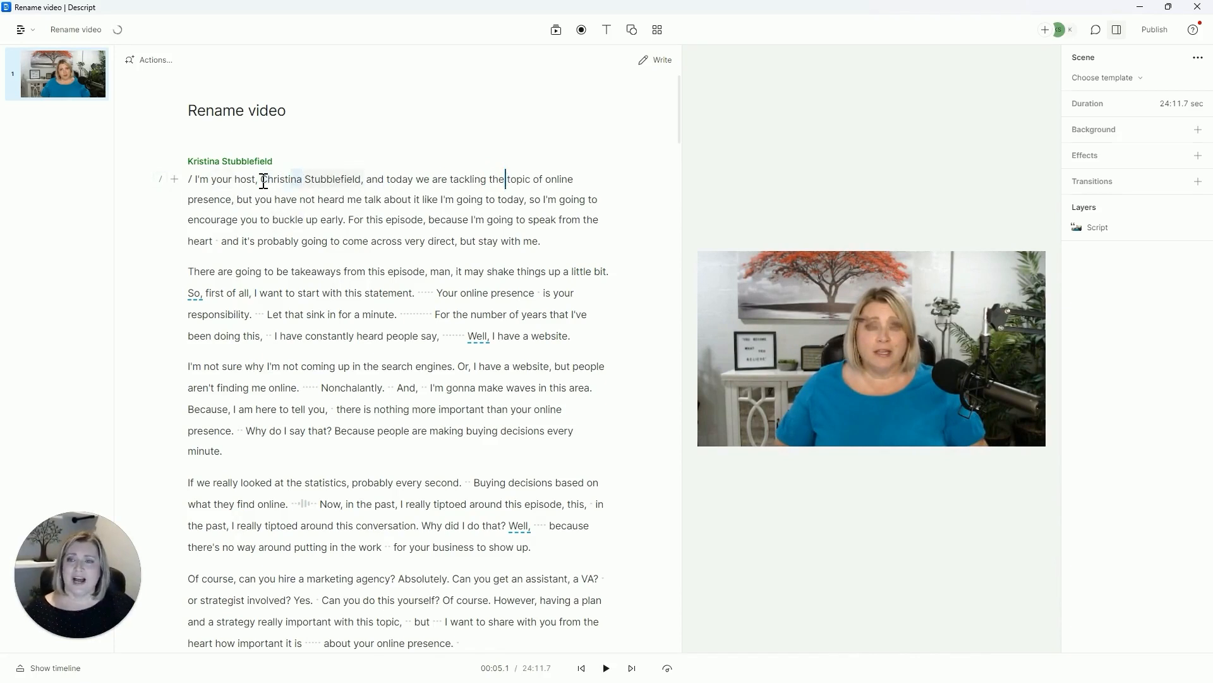
Correct the spelling of the host's first name in the transcript's opening sentence.
double_click(267, 180)
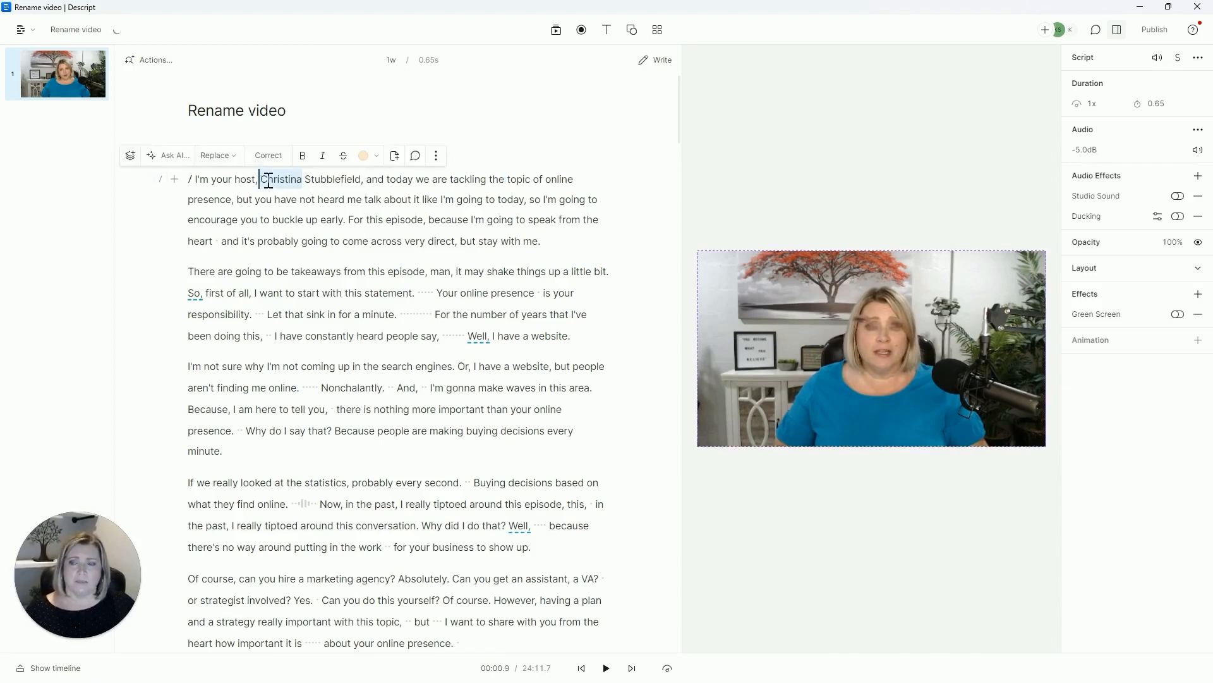
click(272, 156)
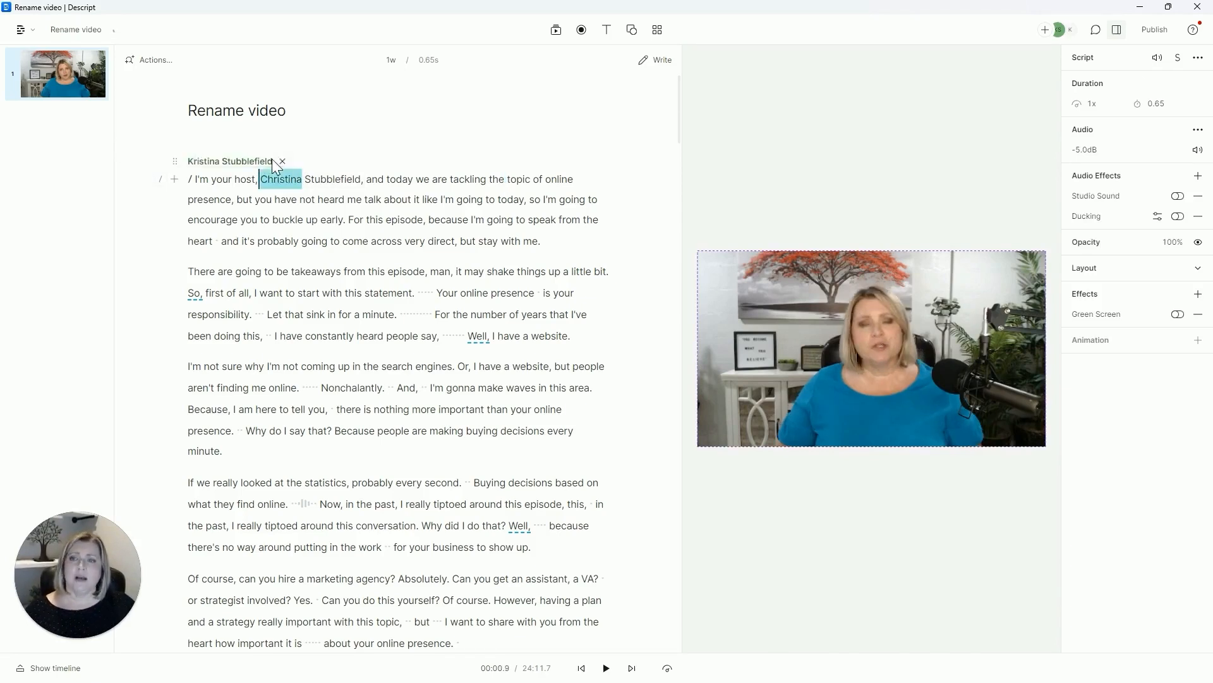
key(ctrl+a)
text(Kristina)
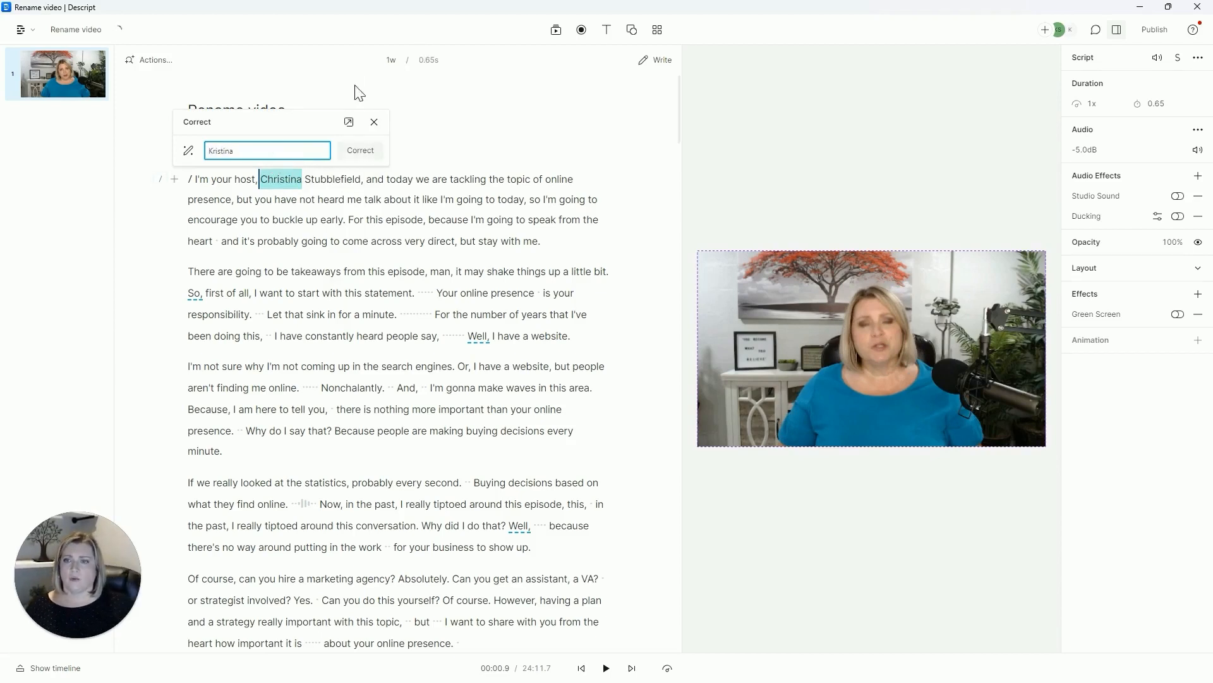
click(361, 149)
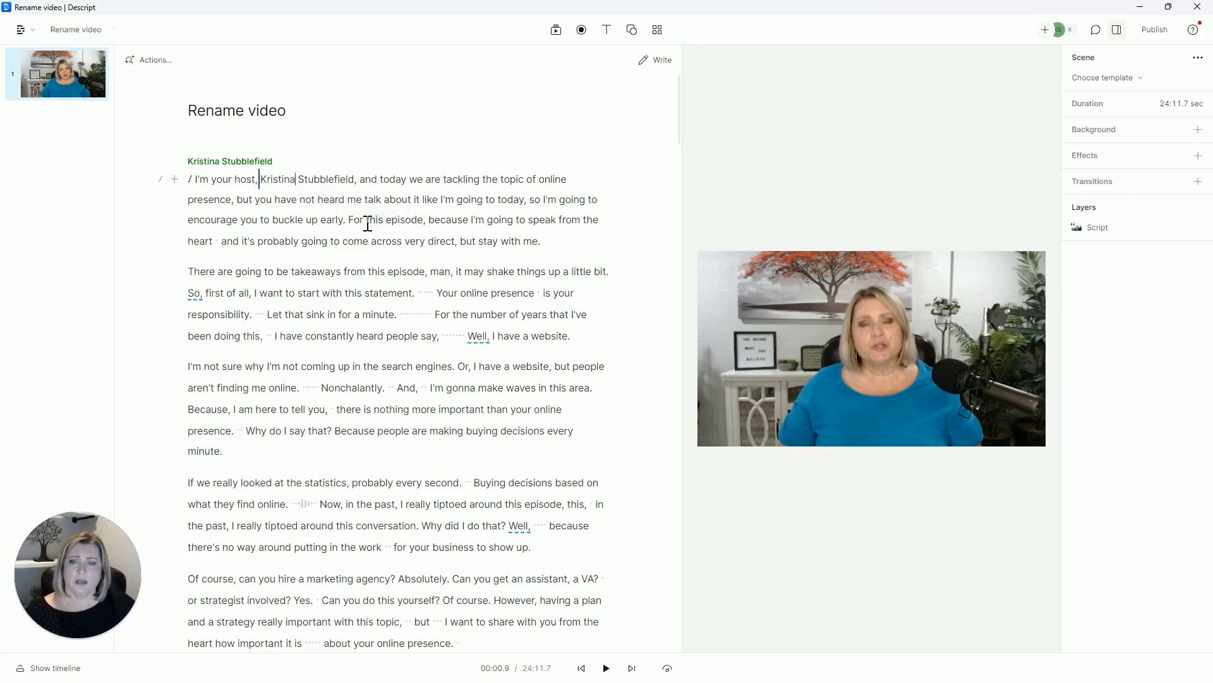
Delete the silent gap between "start with this statement." and "Your online presence" in the second paragraph.
click(419, 294)
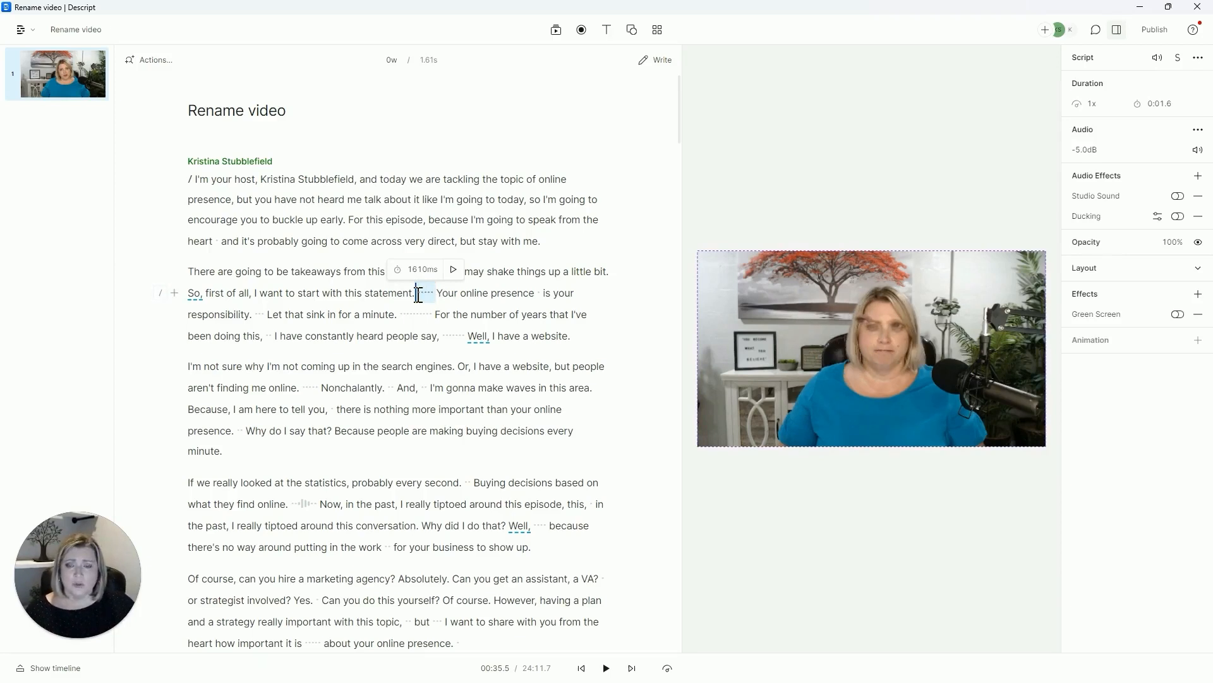
key(BackSpace)
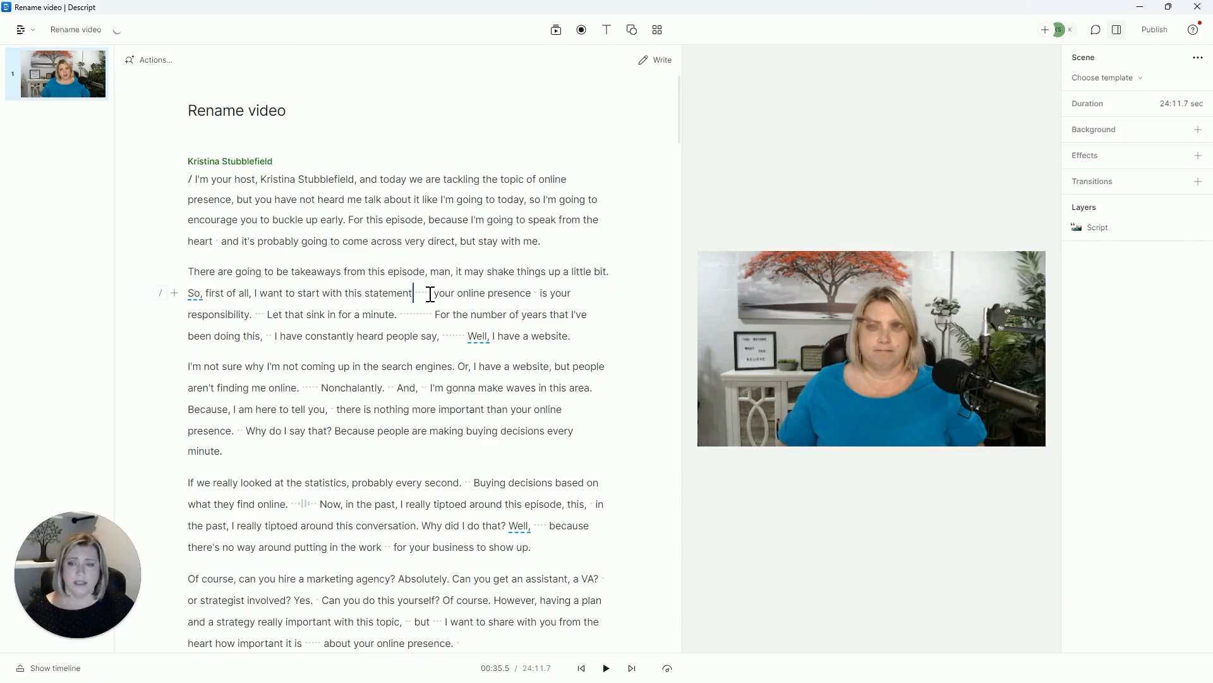
key(ctrl+z)
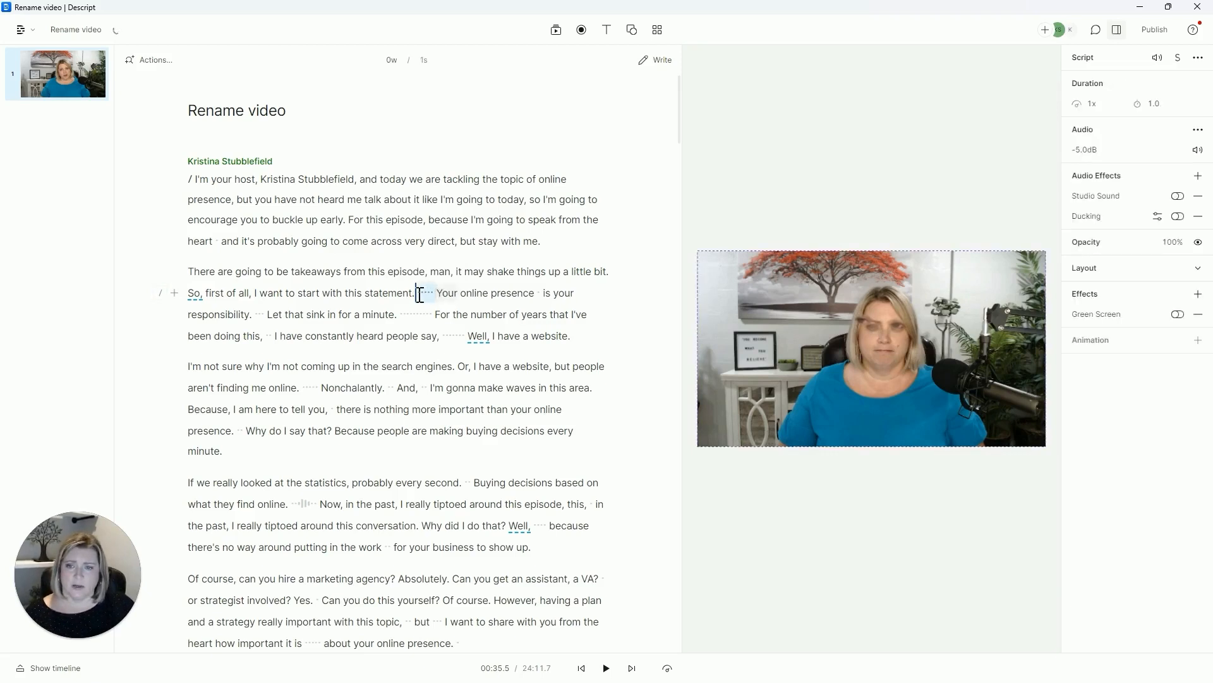
key(BackSpace)
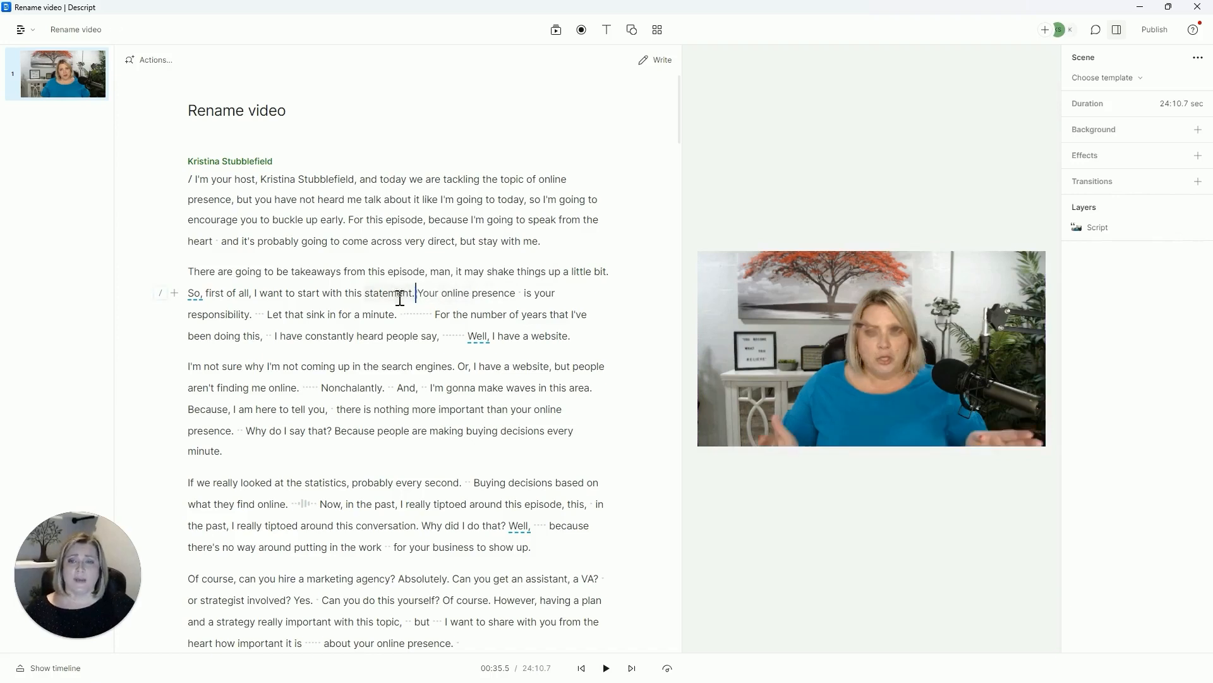
Play from "Let that sink in for a minute." and delete the main silent gap before "For the number of years" in the second paragraph.
click(269, 315)
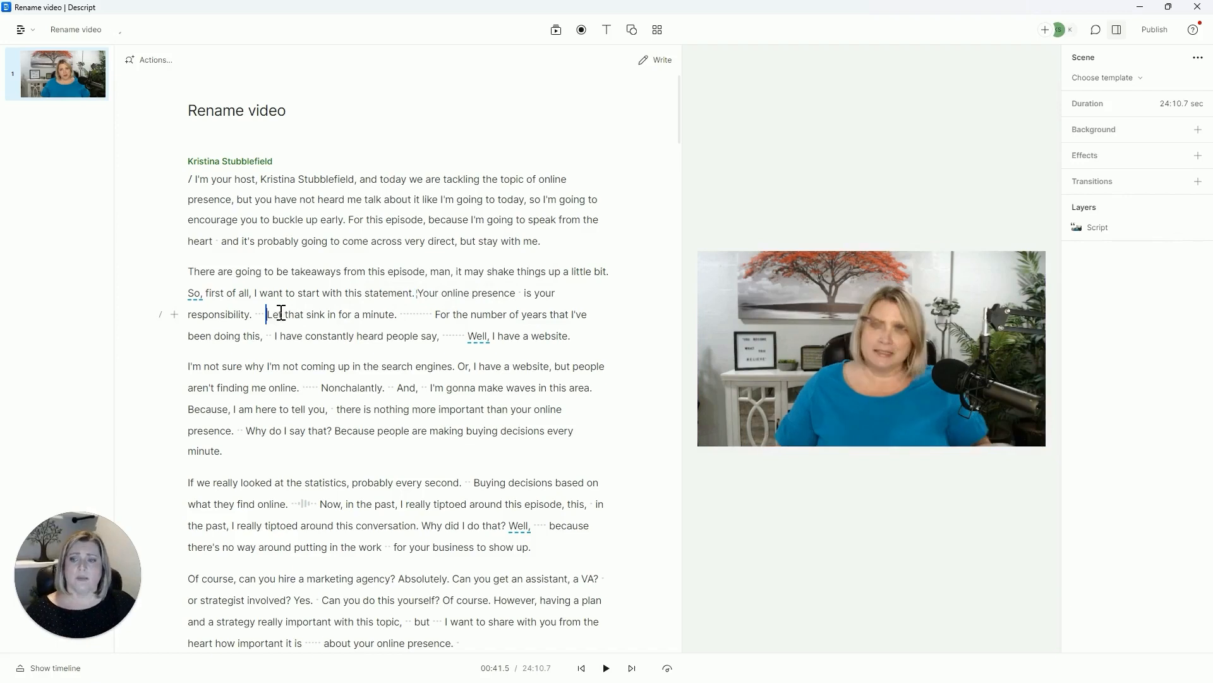
key(space)
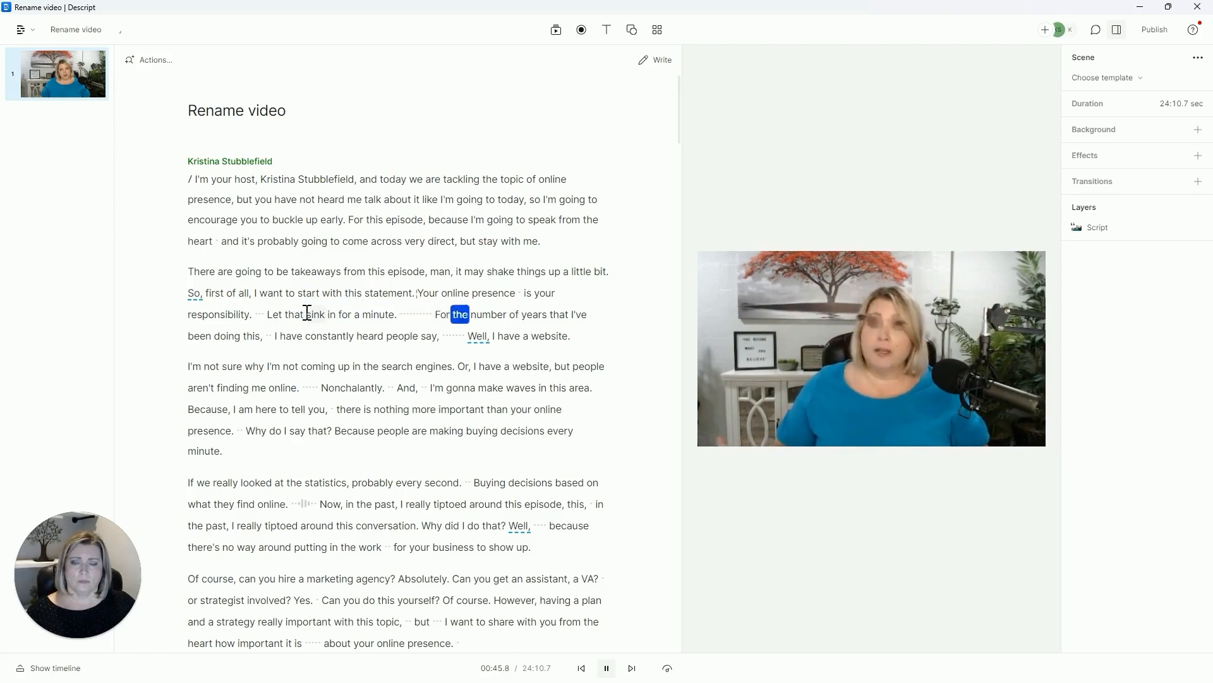
key(space)
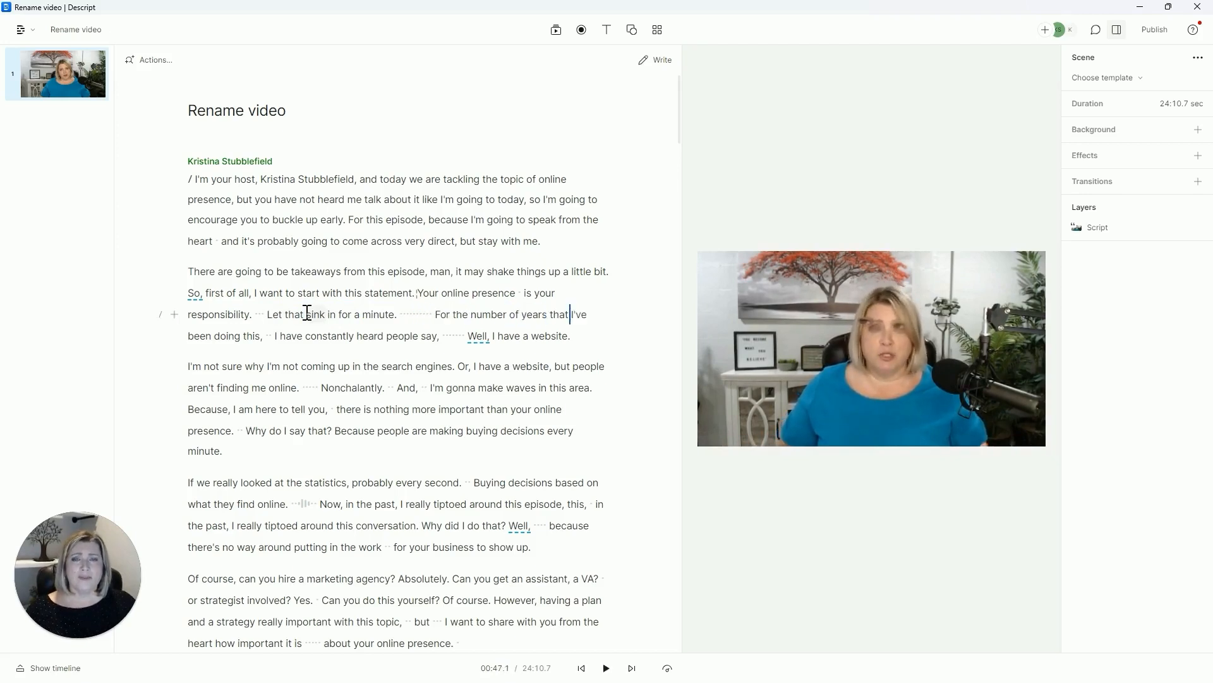
double_click(411, 314)
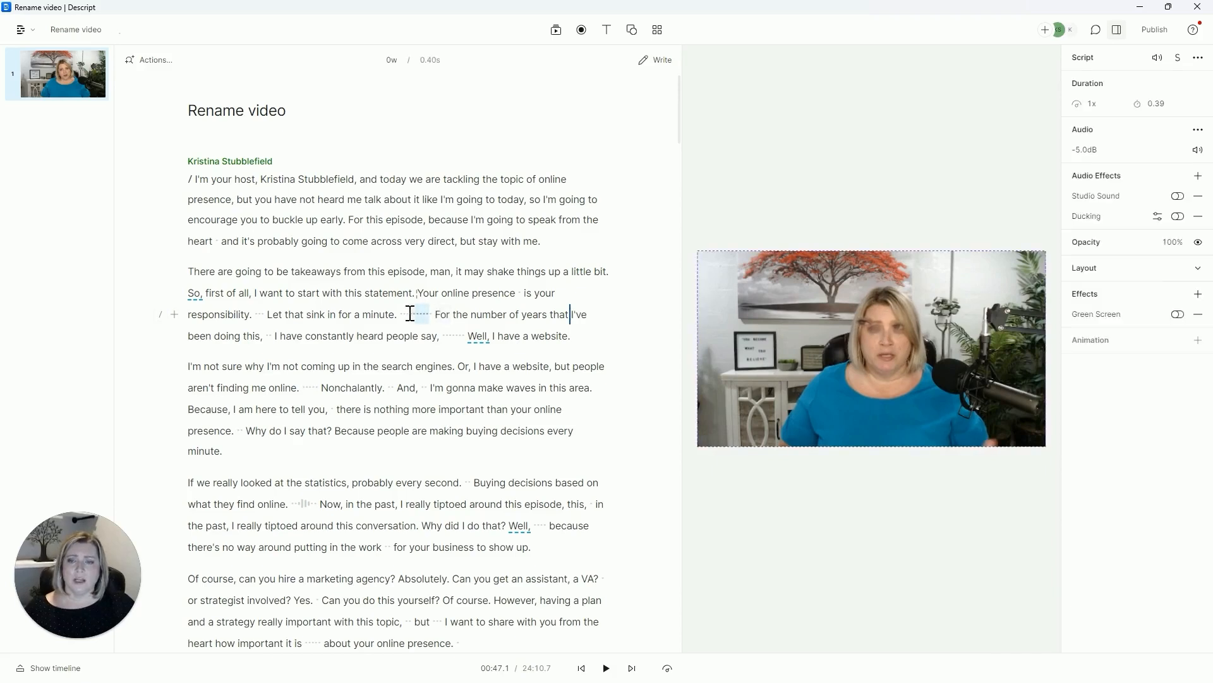
click(410, 314)
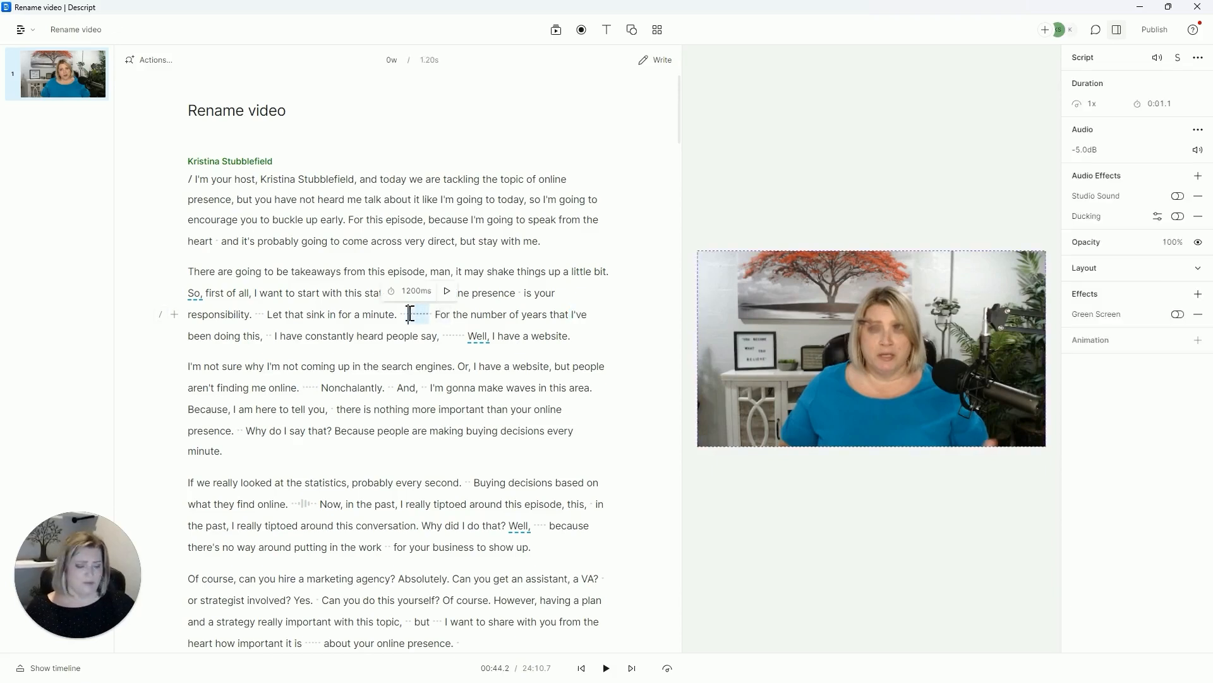
key(Delete)
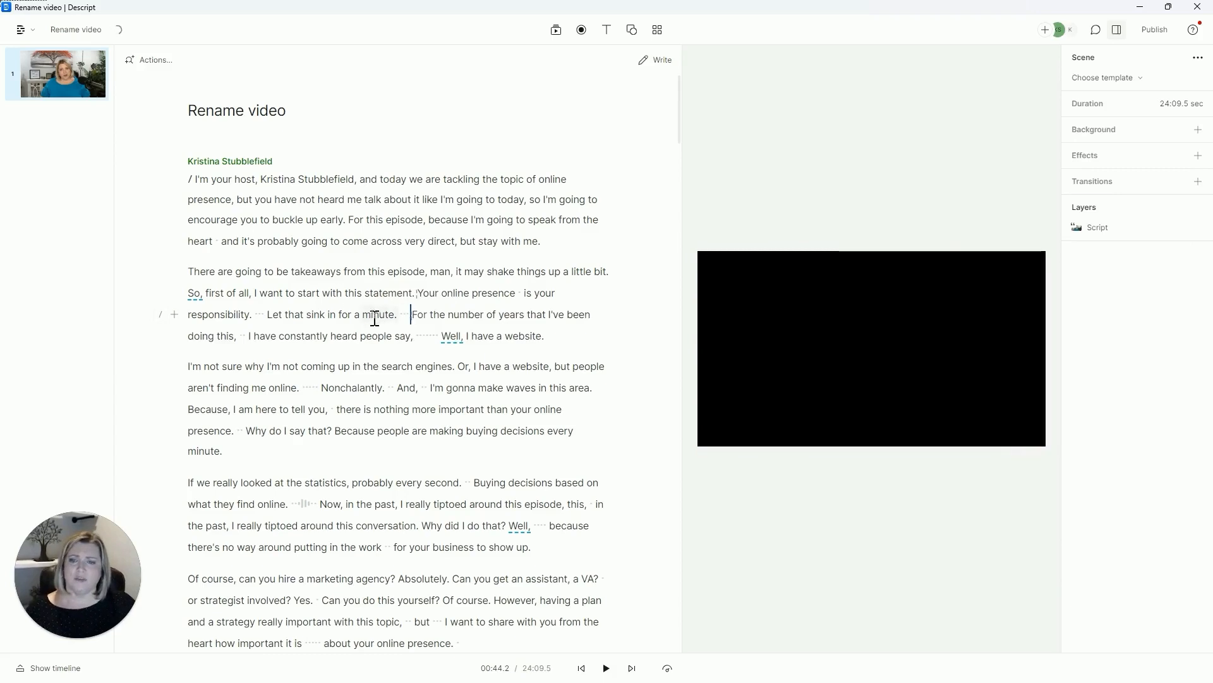
Play across the shortened pause to check it, and delete the silent gap between "people say," and "Well," in the second paragraph.
click(383, 313)
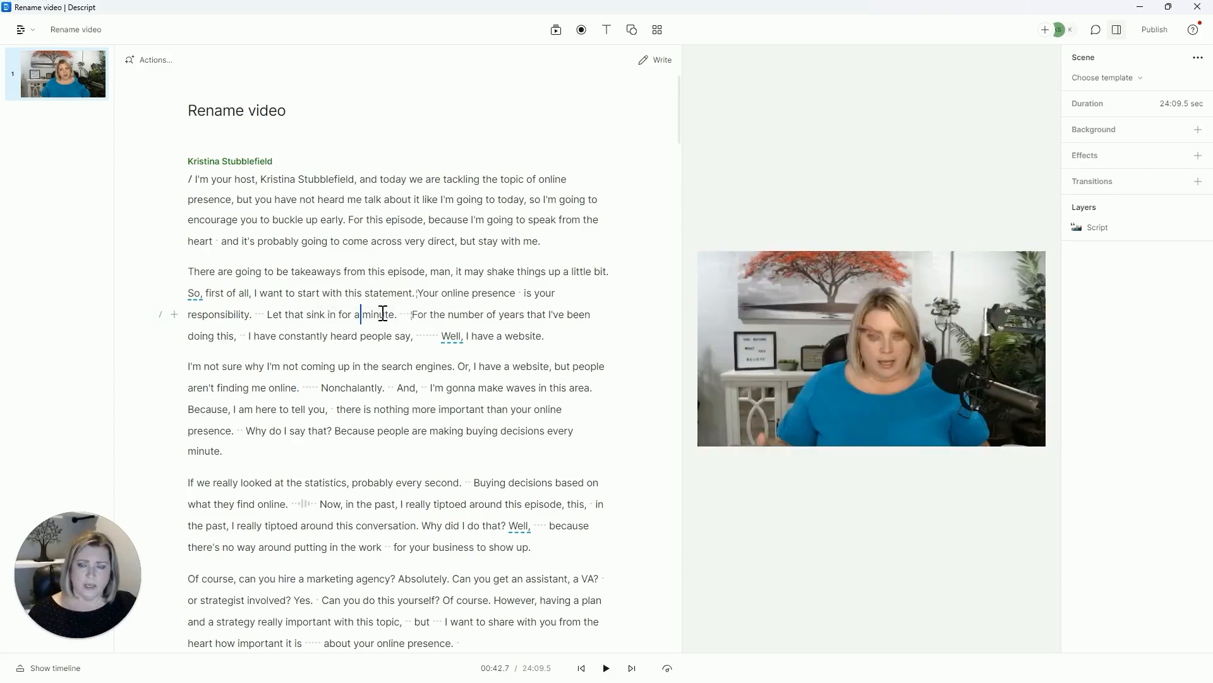
key(space)
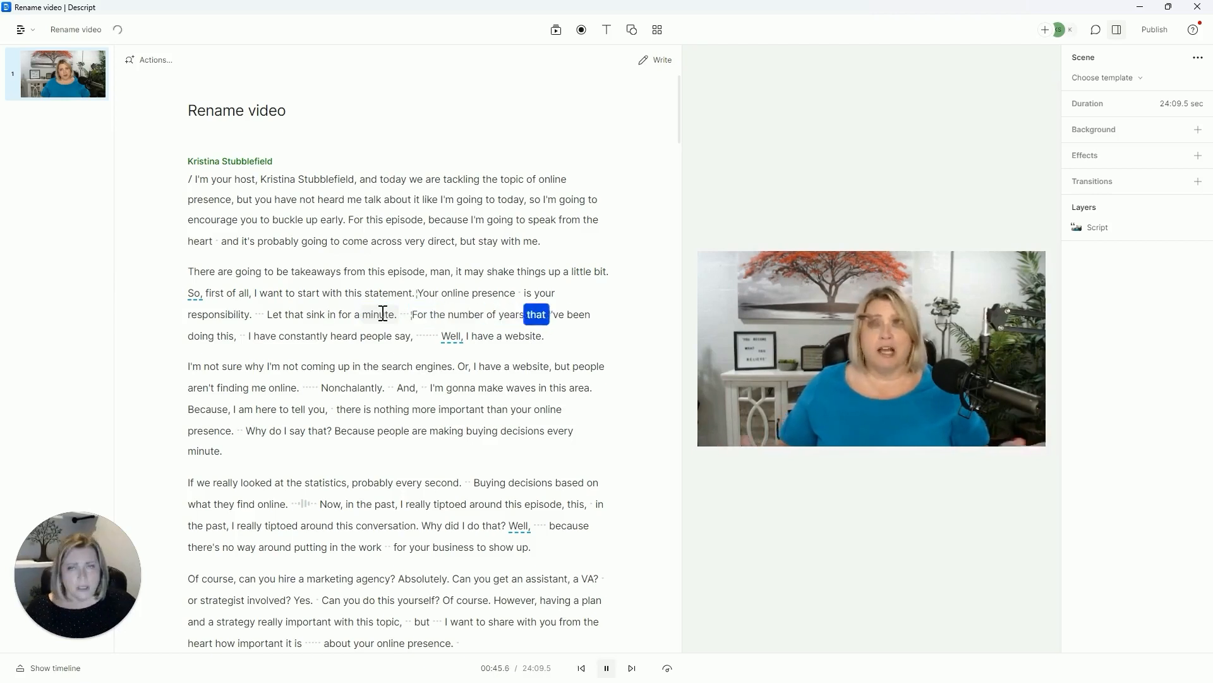
key(space)
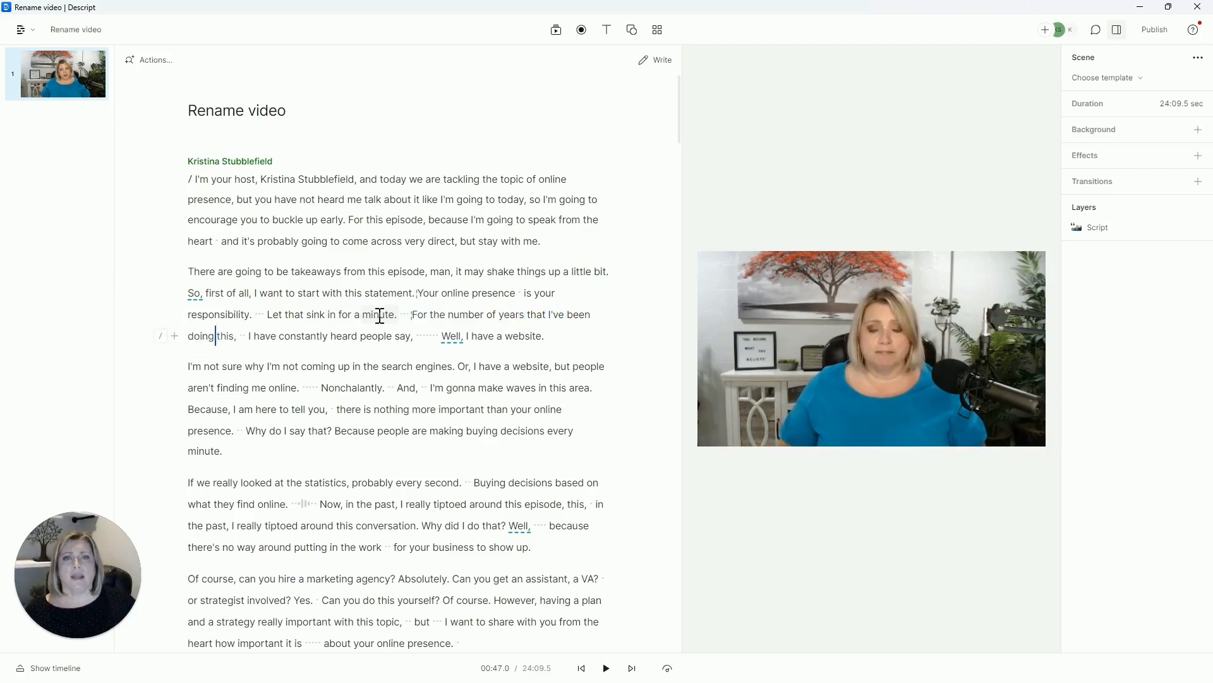
click(425, 337)
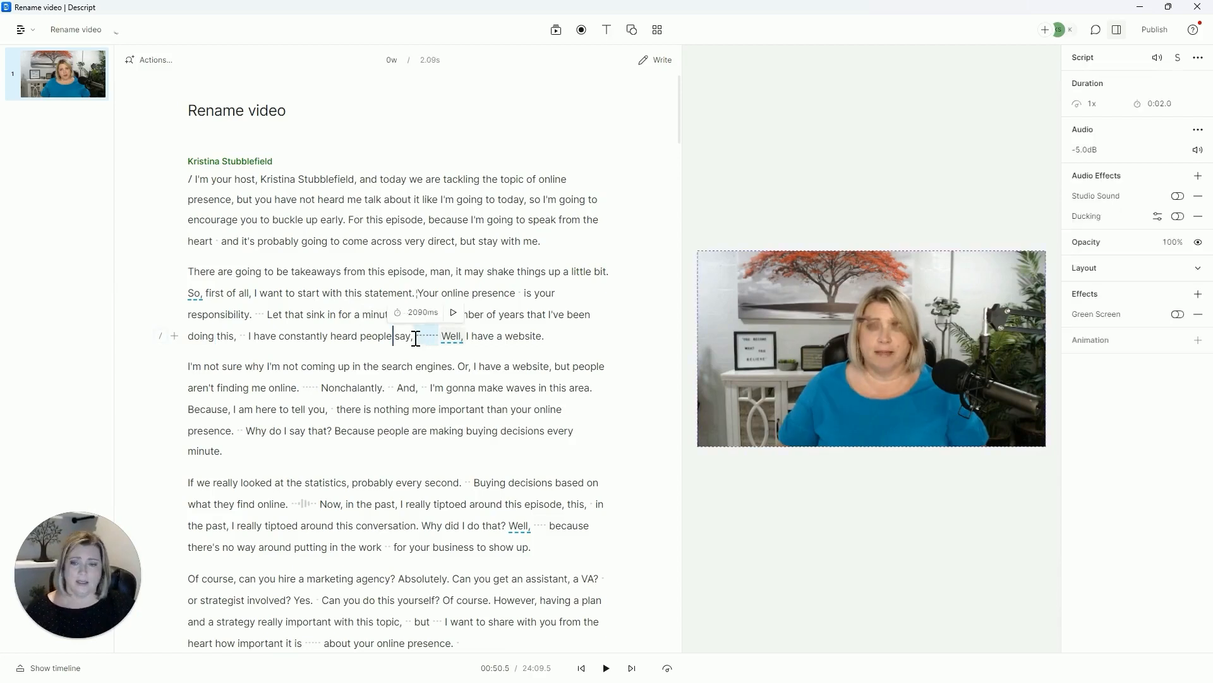
key(Delete)
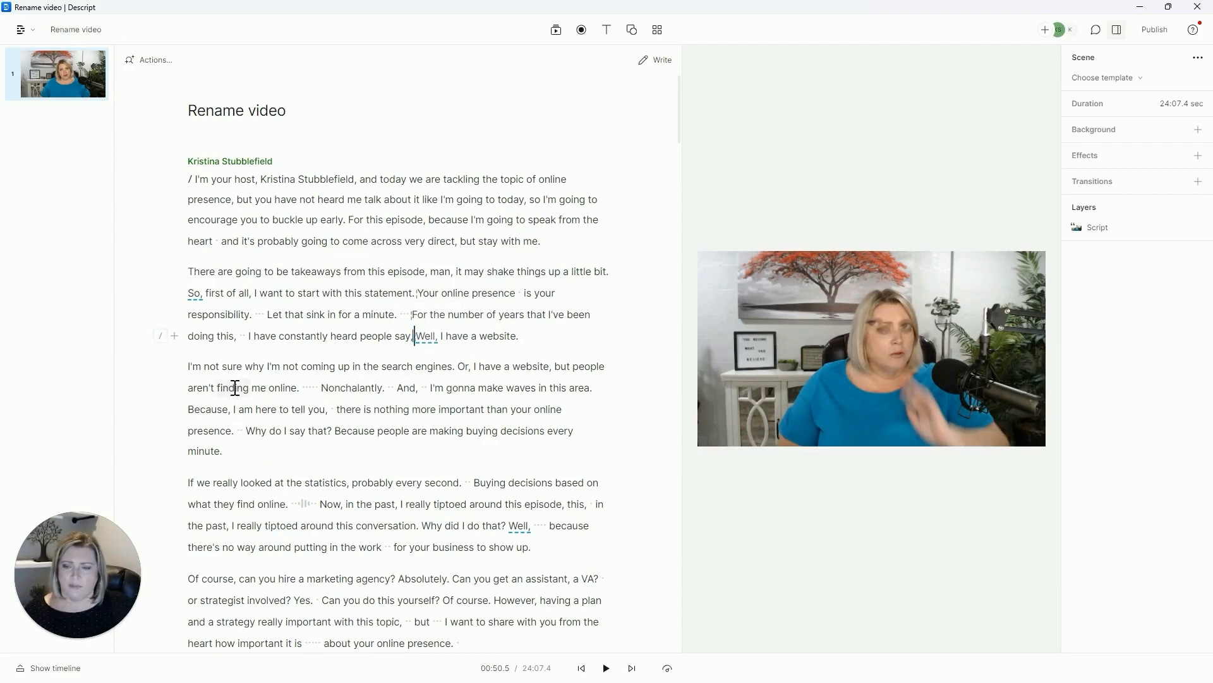
Delete the whole third paragraph beginning "I'm not sure why I'm not coming up in the search engines" and play across the cut.
triple_click(188, 374)
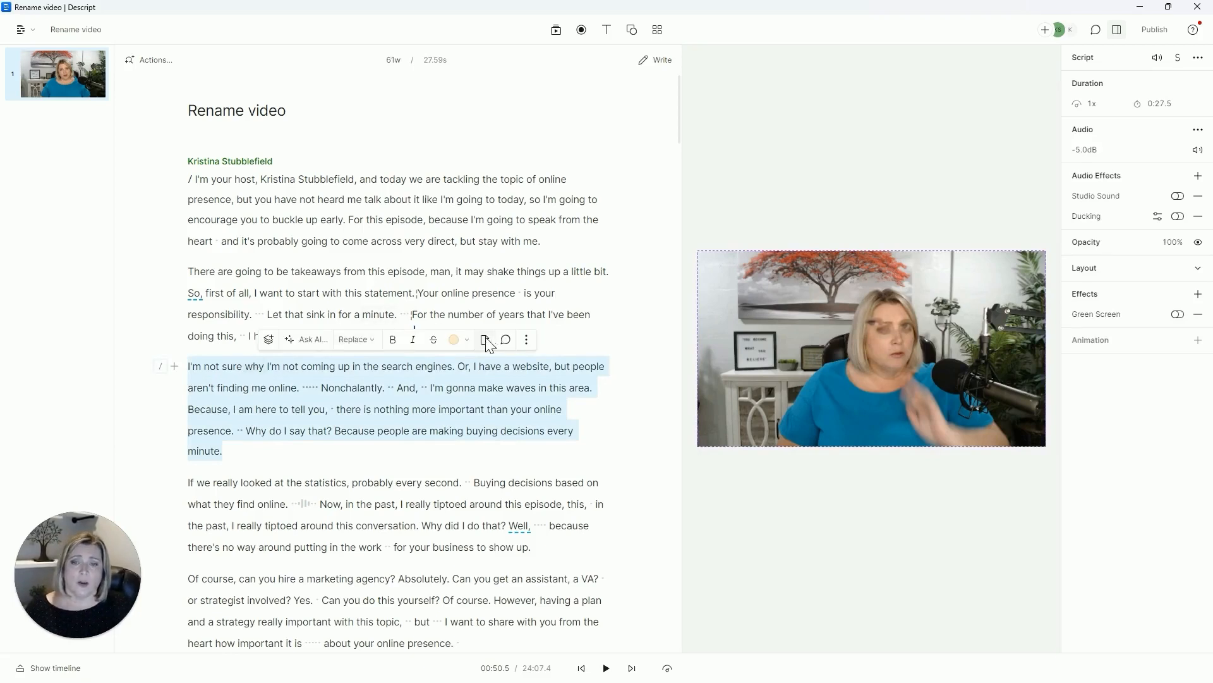
click(525, 339)
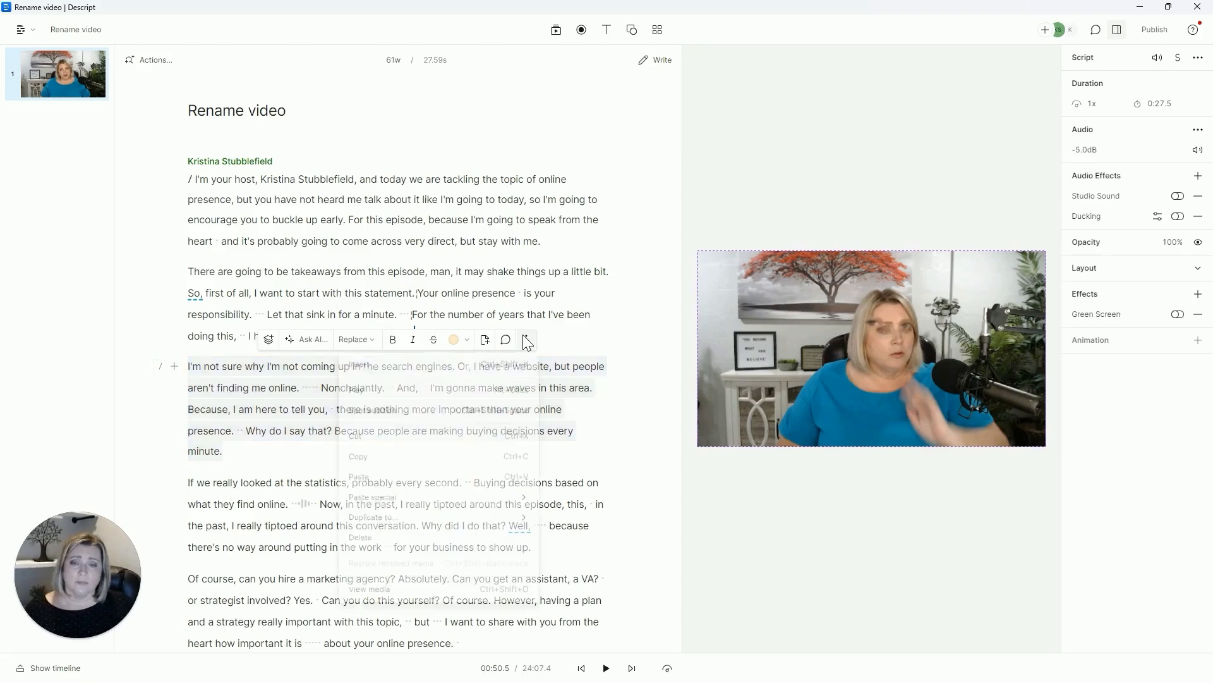
click(427, 545)
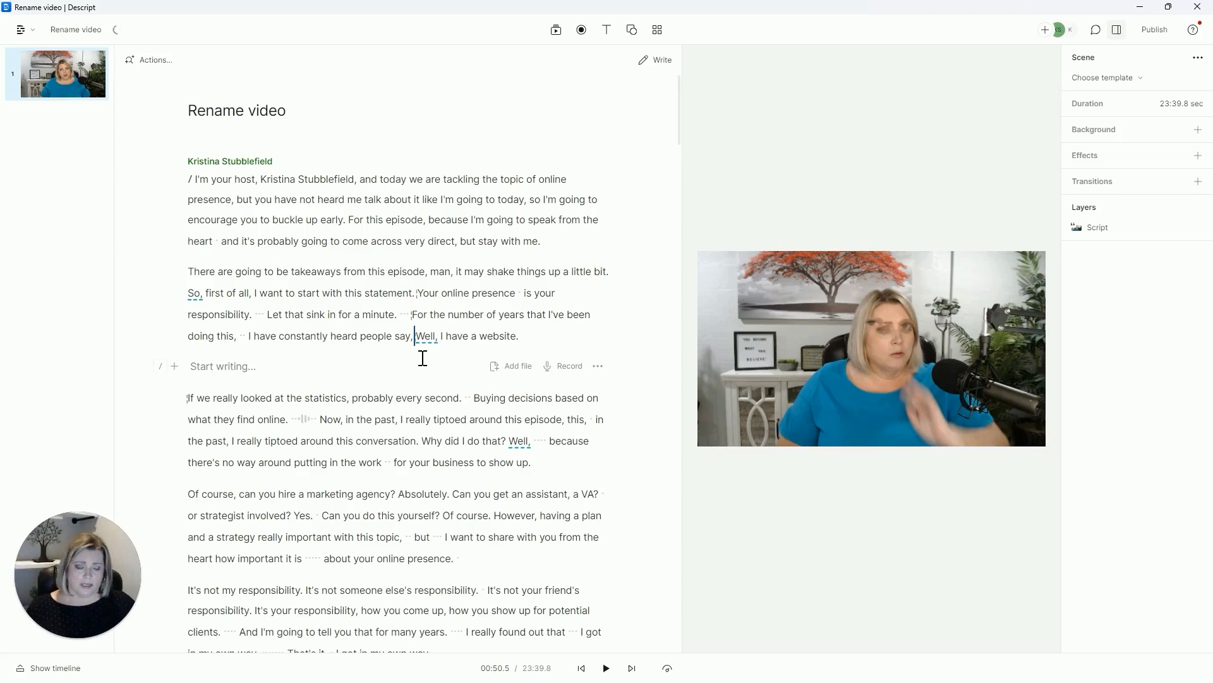
key(space)
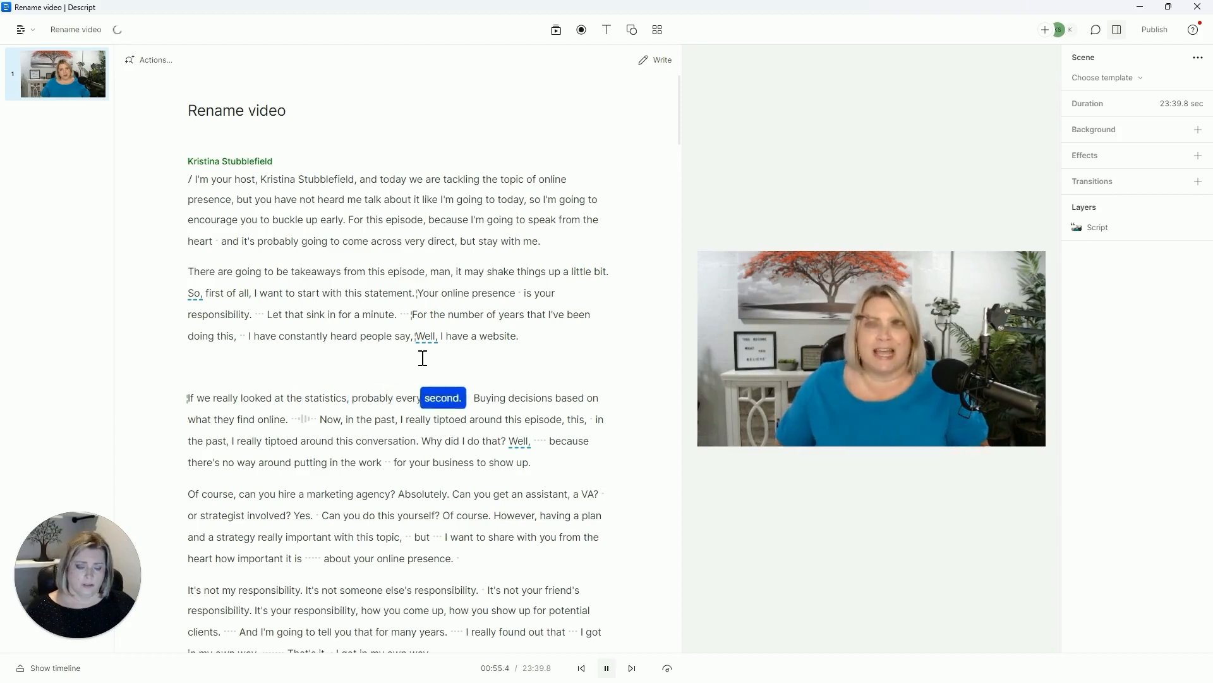
key(space)
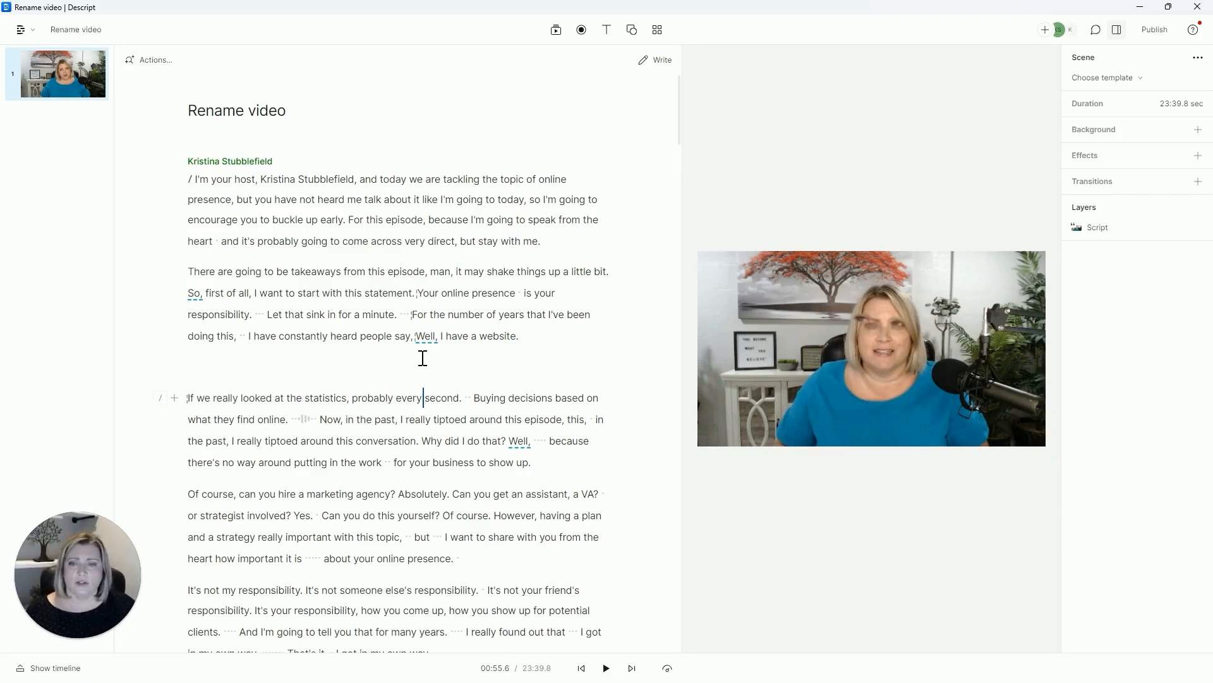
Delete the word "man," from the first sentence of the second paragraph.
double_click(434, 271)
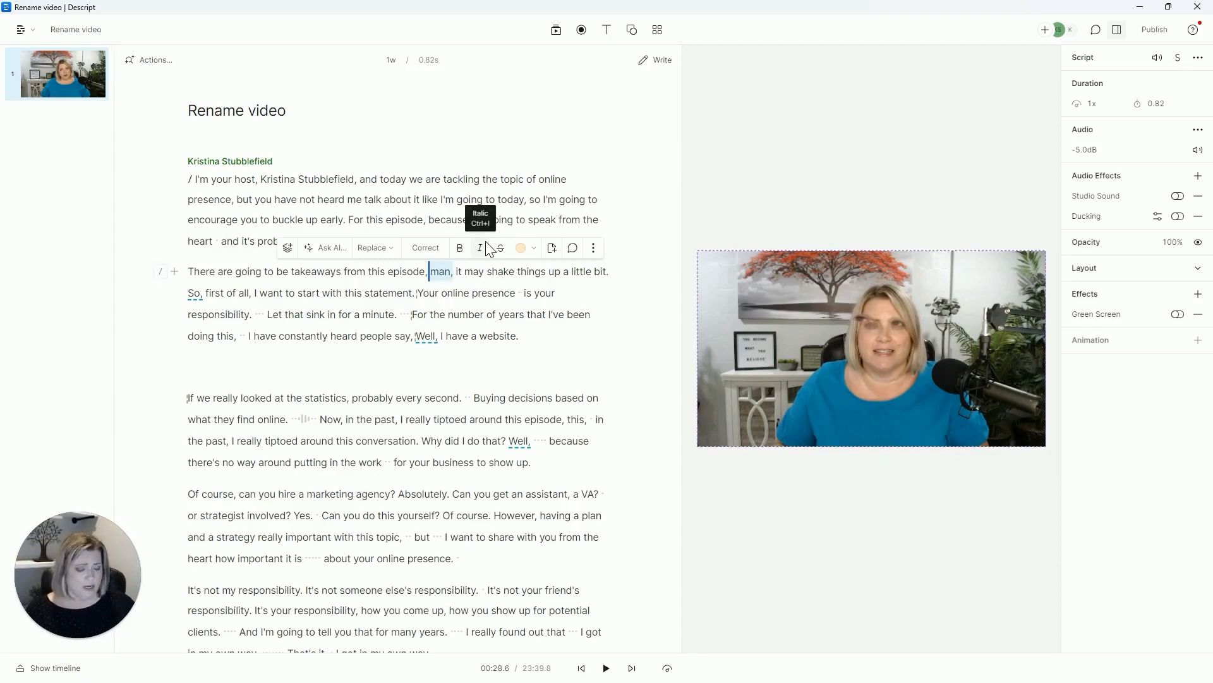
key(BackSpace)
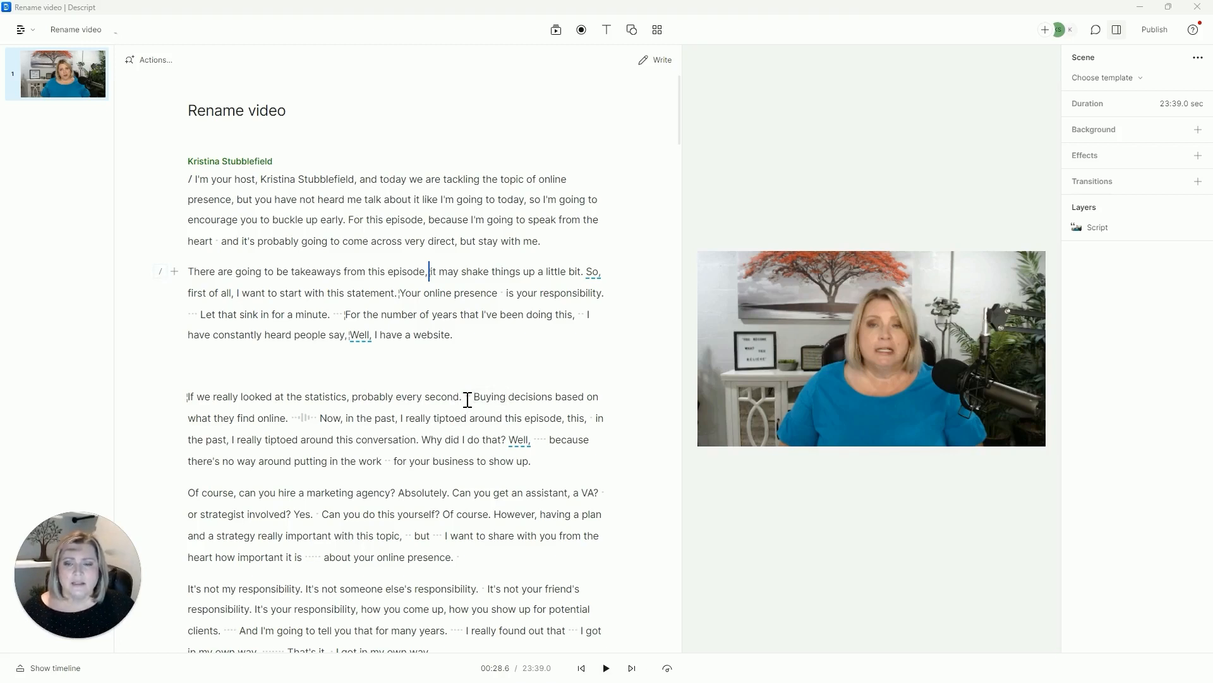
Strike through the sentence "If we really looked at the statistics, probably every second." and play from "Well, I have a website" to check the skip.
drag(462, 400, 188, 402)
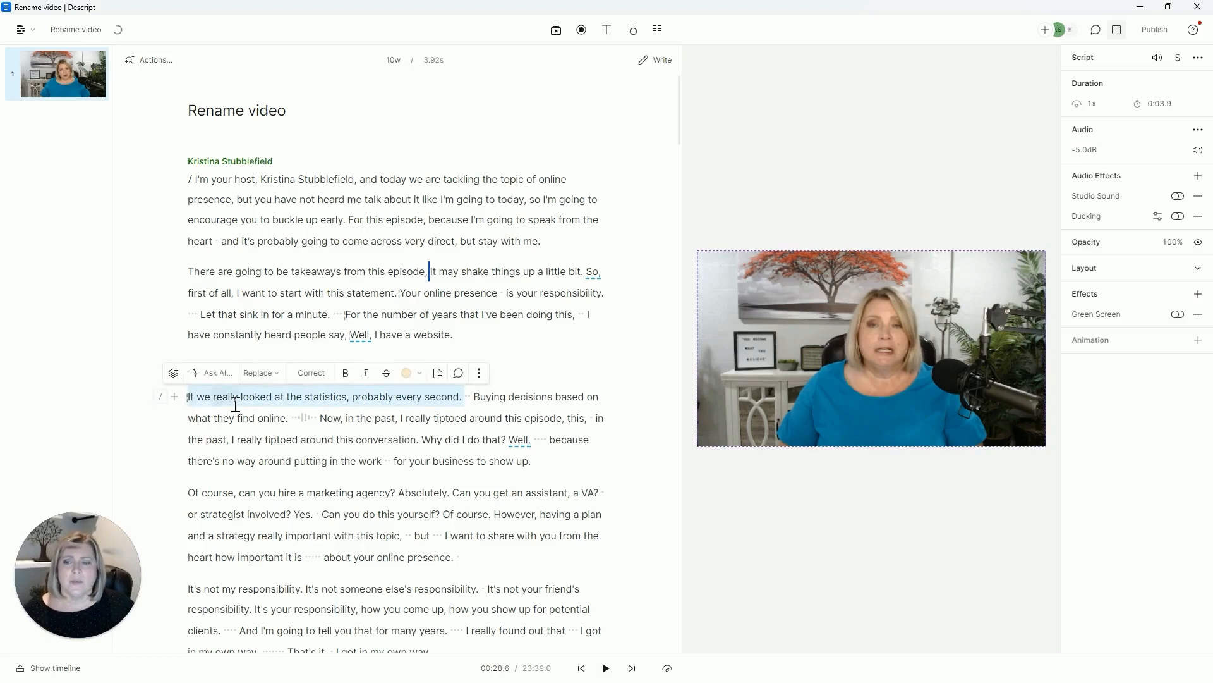
click(385, 378)
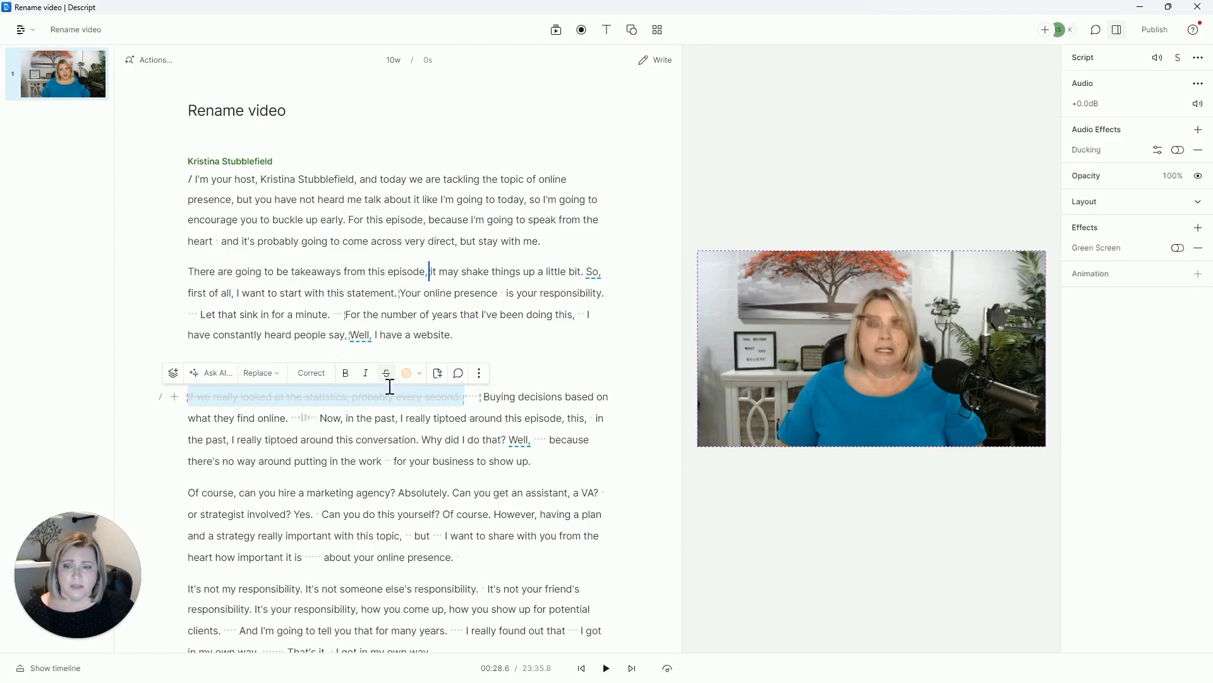
click(518, 348)
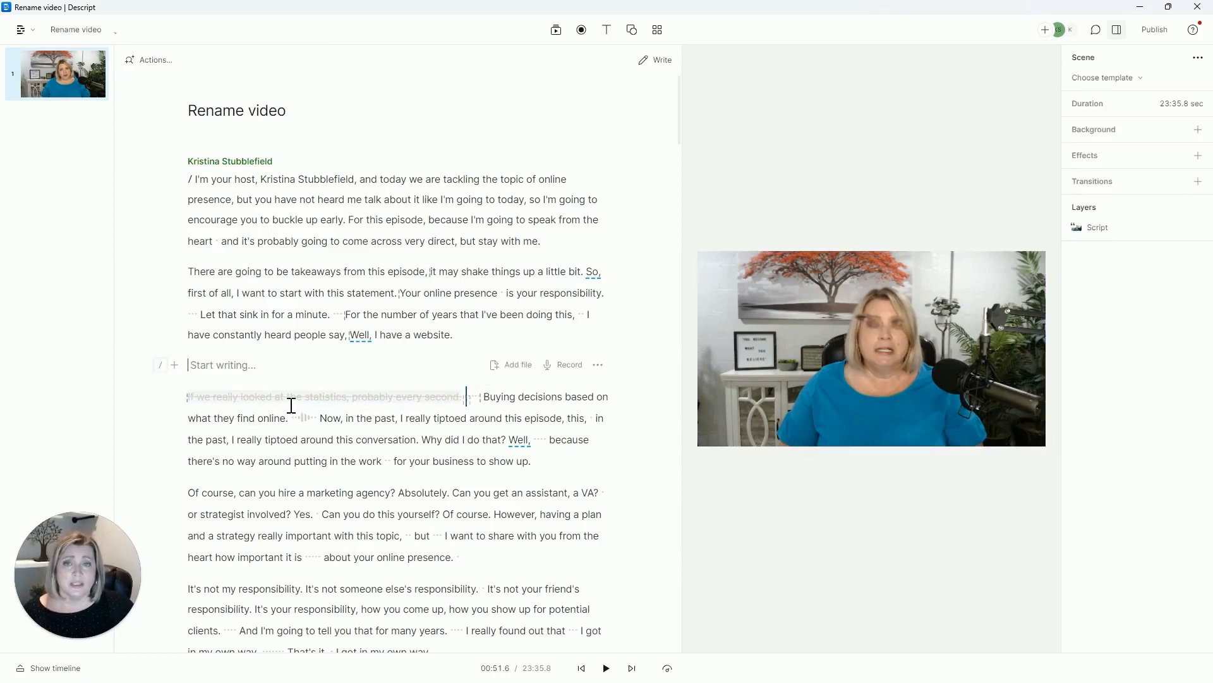
mouse_move(291, 405)
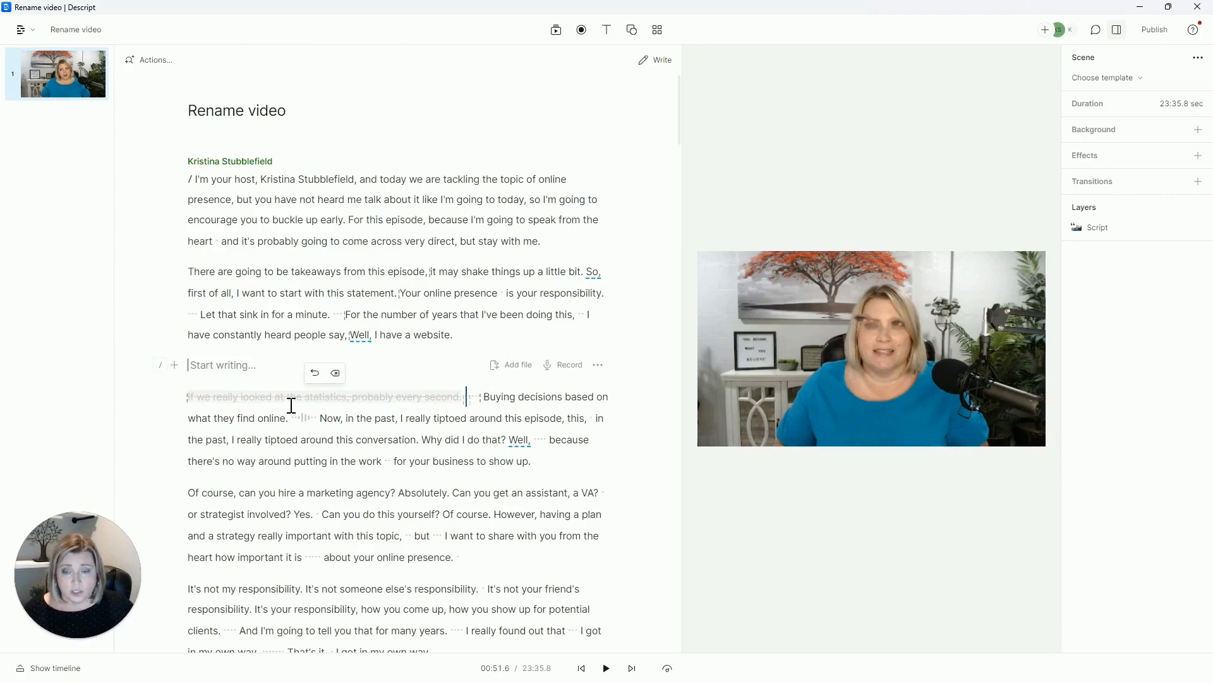
click(356, 333)
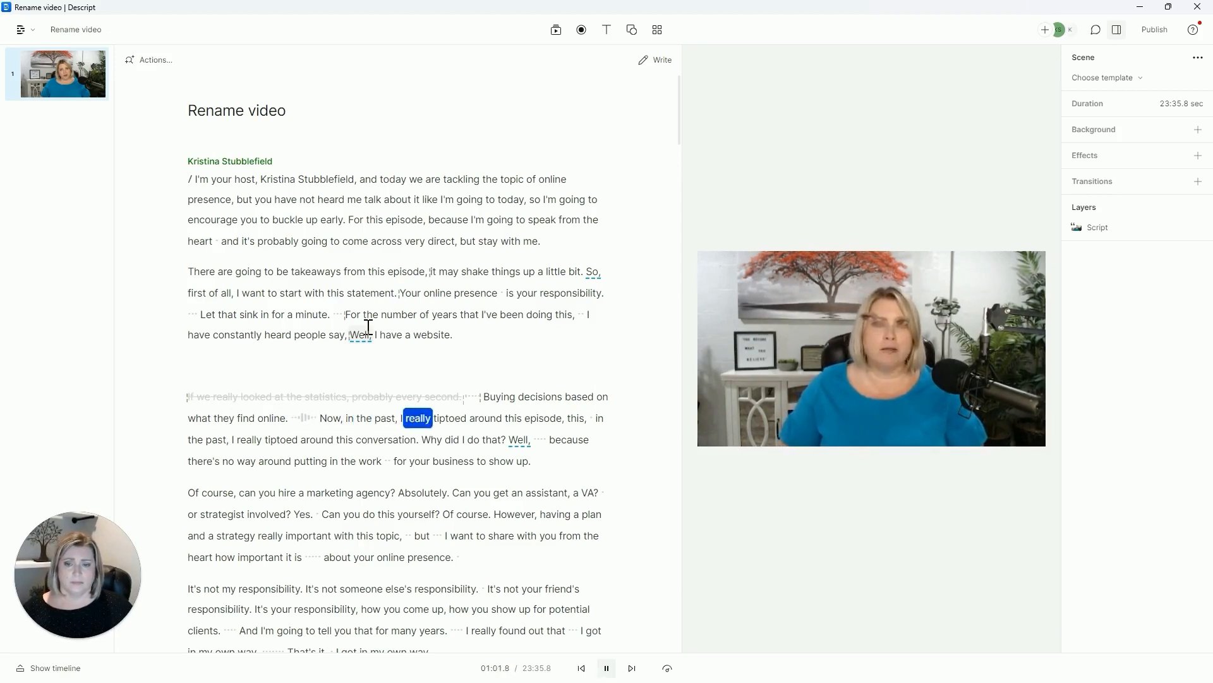
key(space)
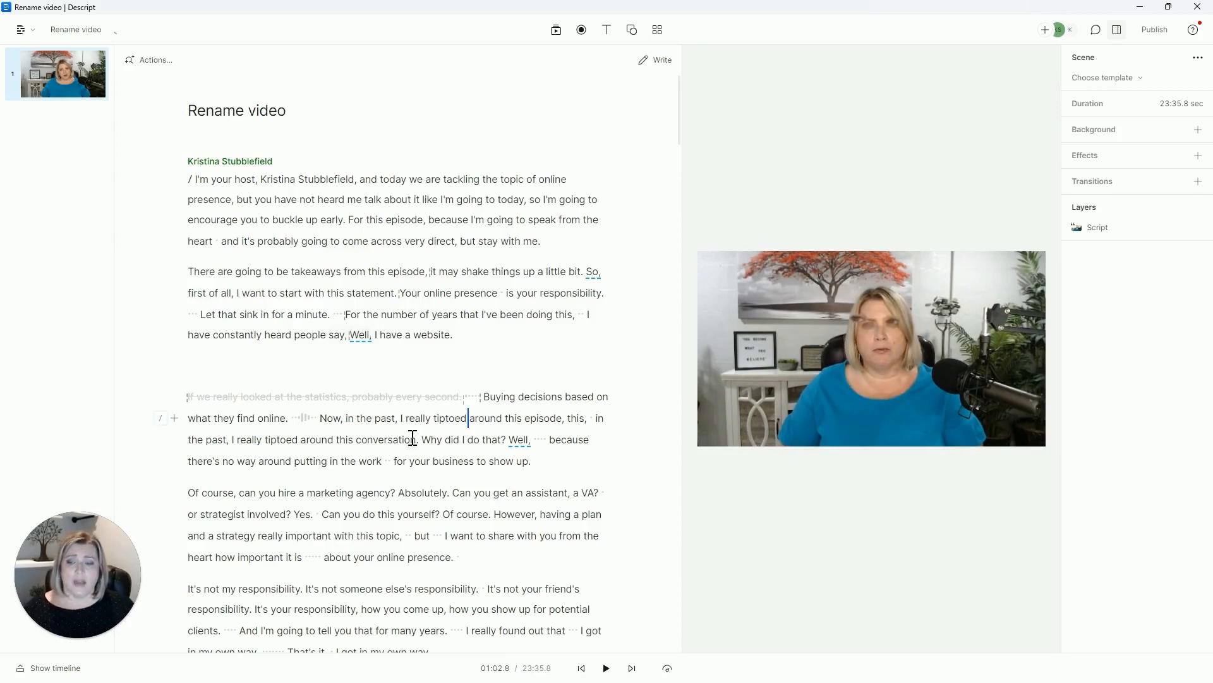
Strike through the whole paragraph beginning "Of course, can you hire a marketing agency?".
scroll(359, 458, down, 1)
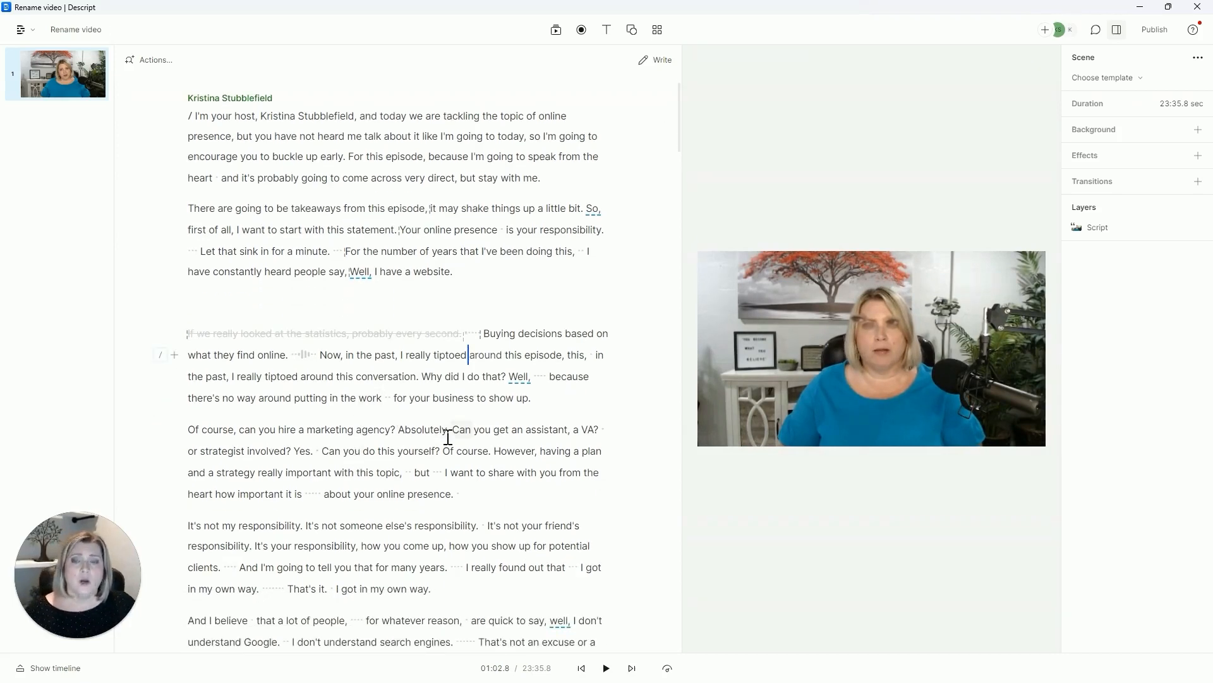
drag(457, 494, 187, 434)
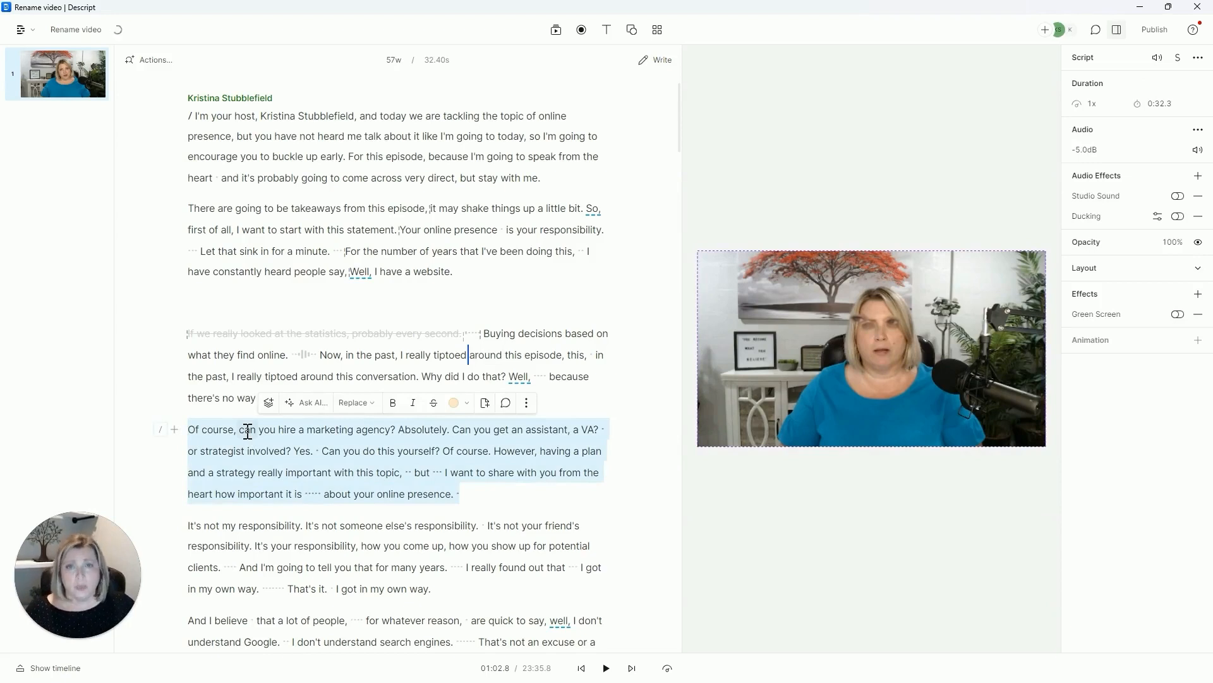
click(434, 409)
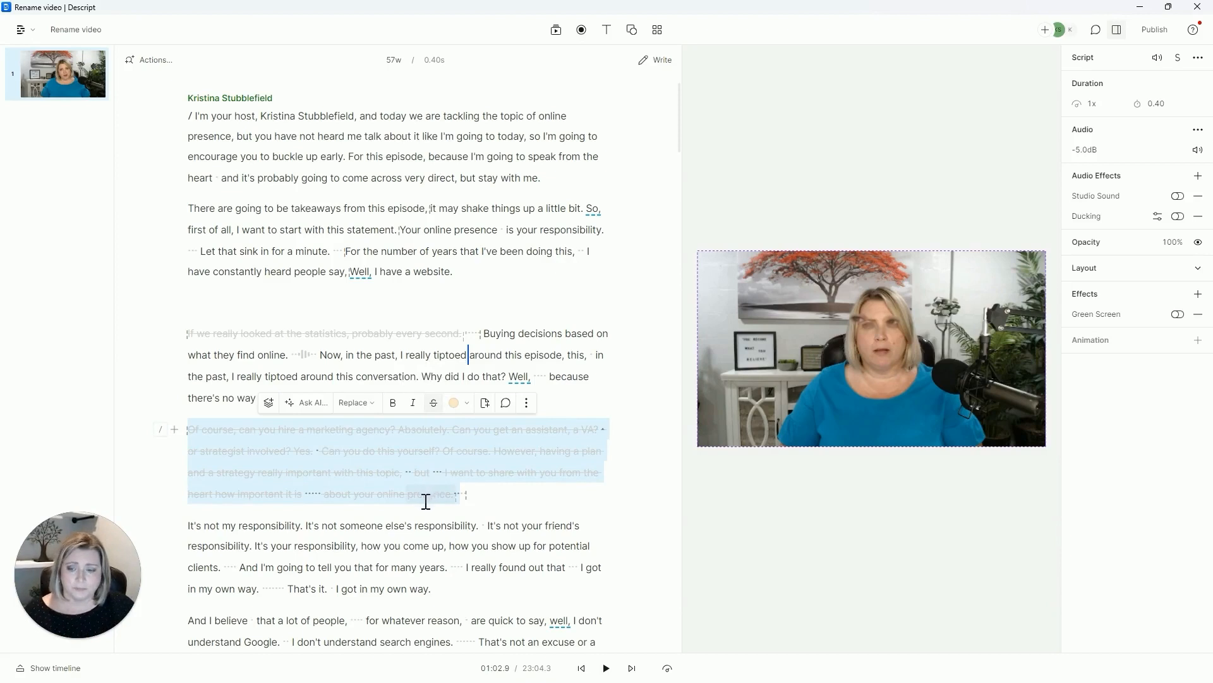
scroll(420, 508, down, 1)
click(307, 341)
Delete the sentences "That's it. I got in my own way." from the end of the paragraph beginning "It's not my responsibility.".
scroll(307, 342, down, 1)
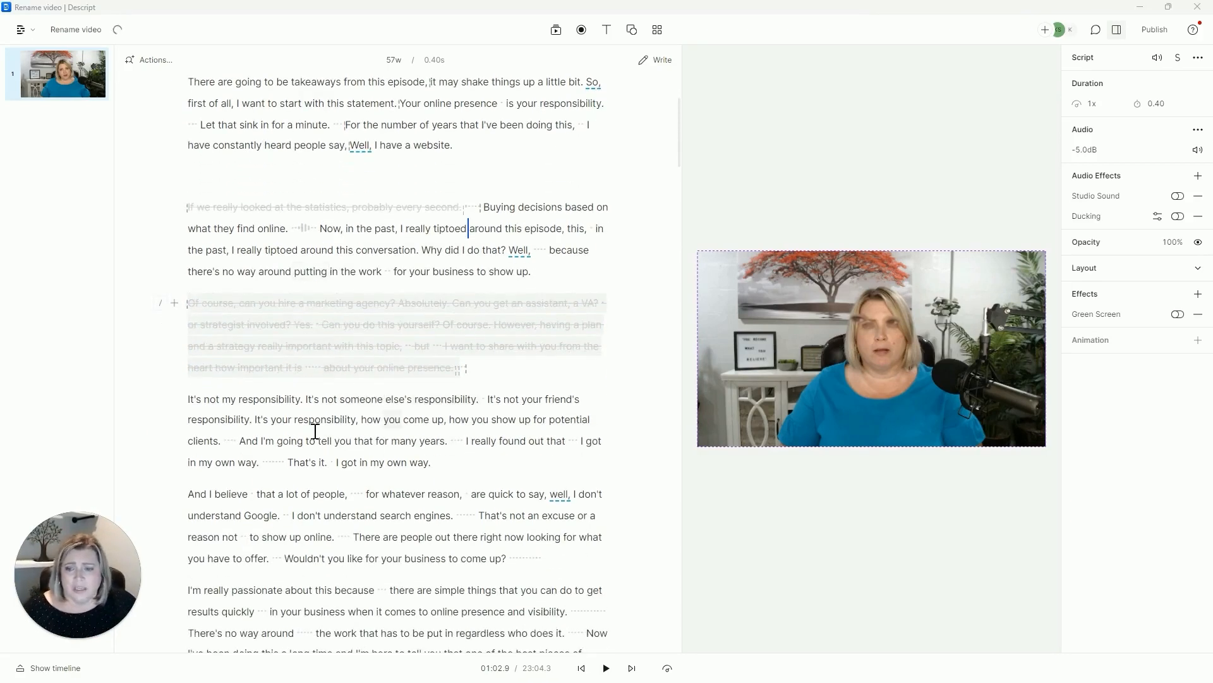
drag(433, 465, 291, 460)
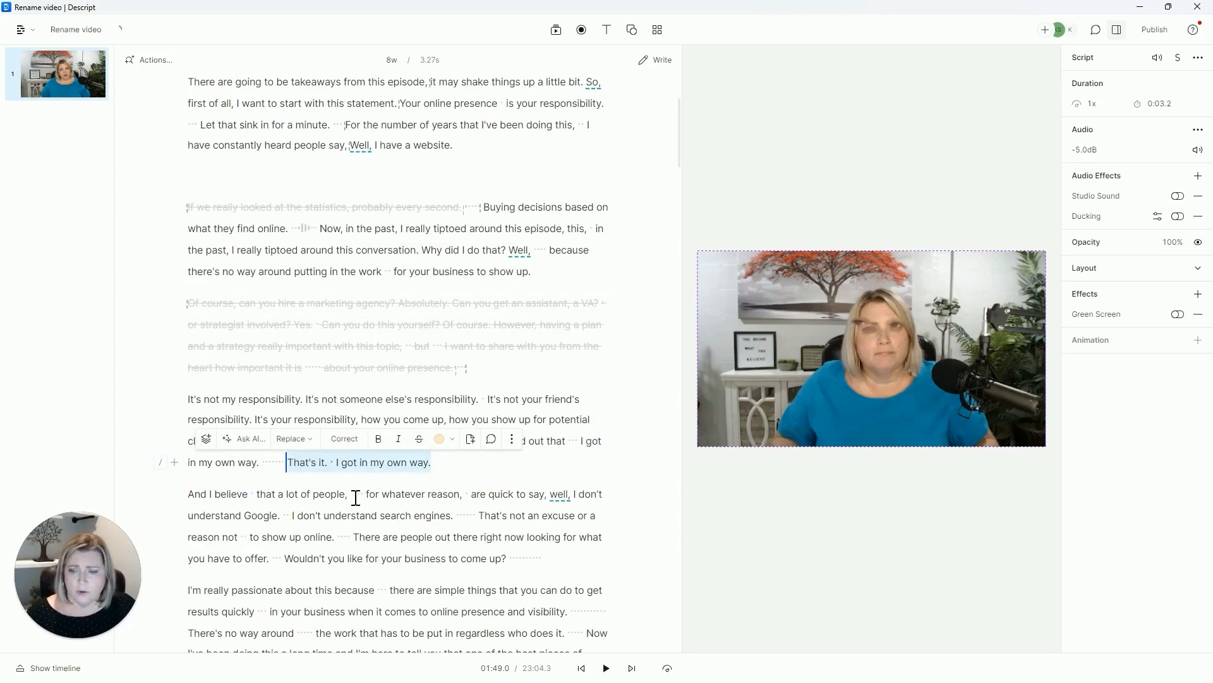
key(BackSpace)
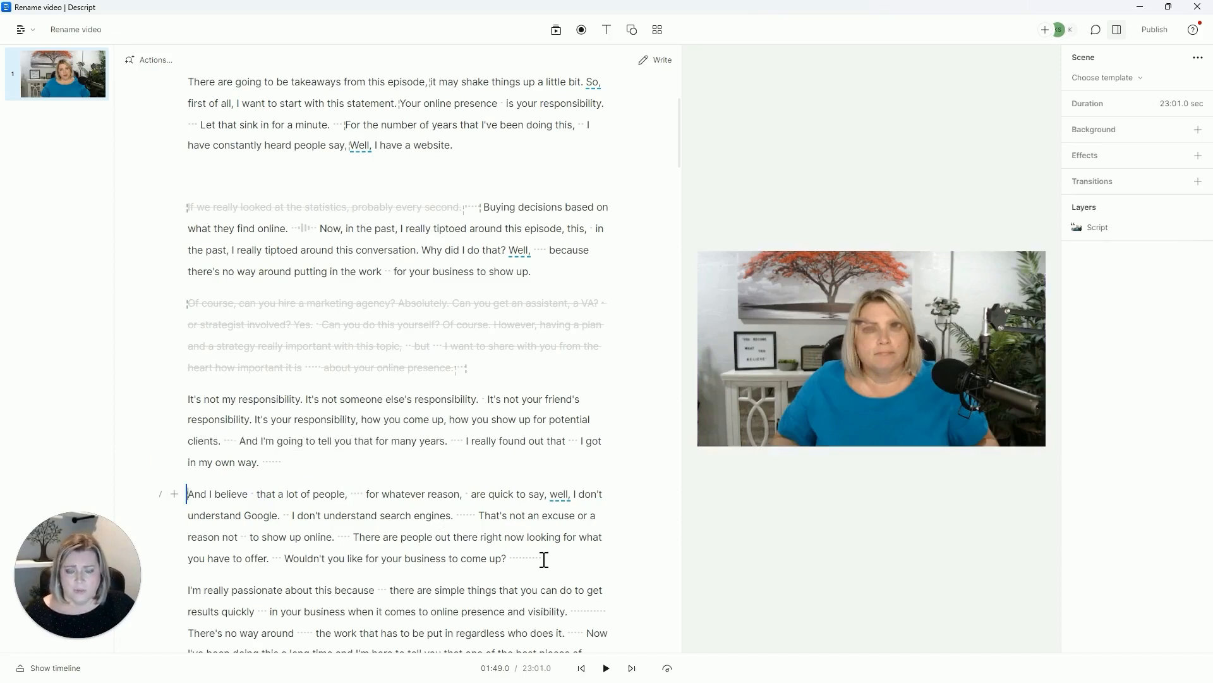
Delete the whole paragraph beginning "And I believe that a lot of people", including its trailing silence.
drag(542, 557, 173, 485)
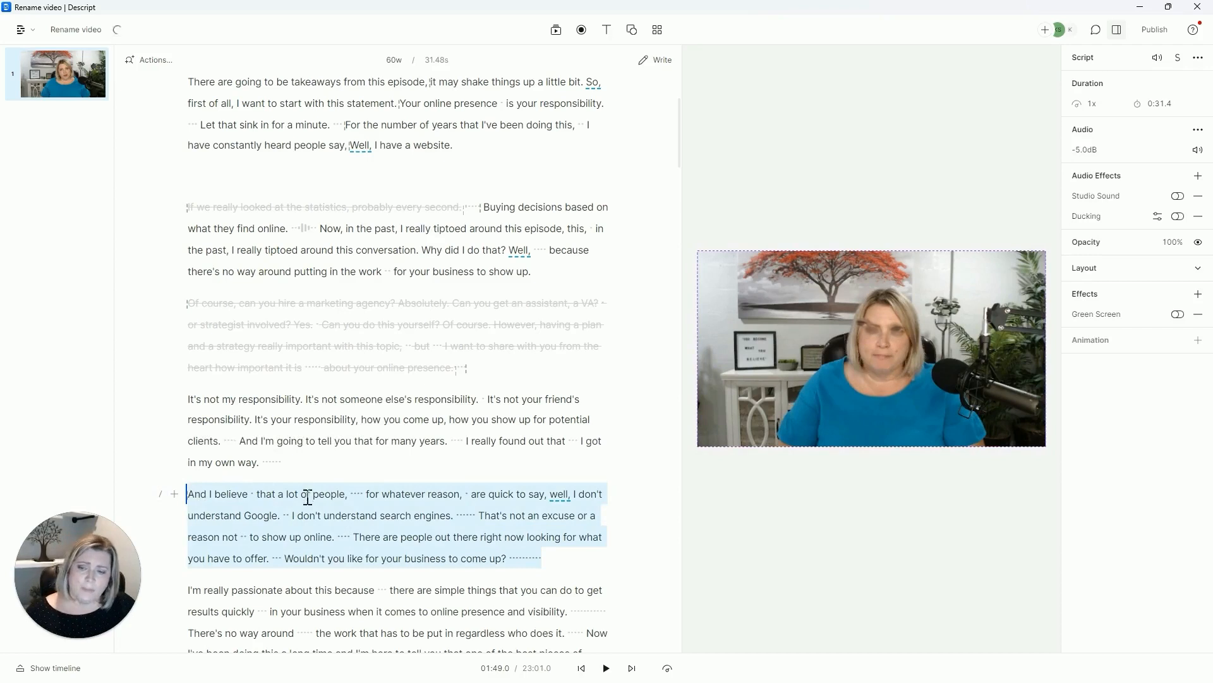
mouse_move(324, 490)
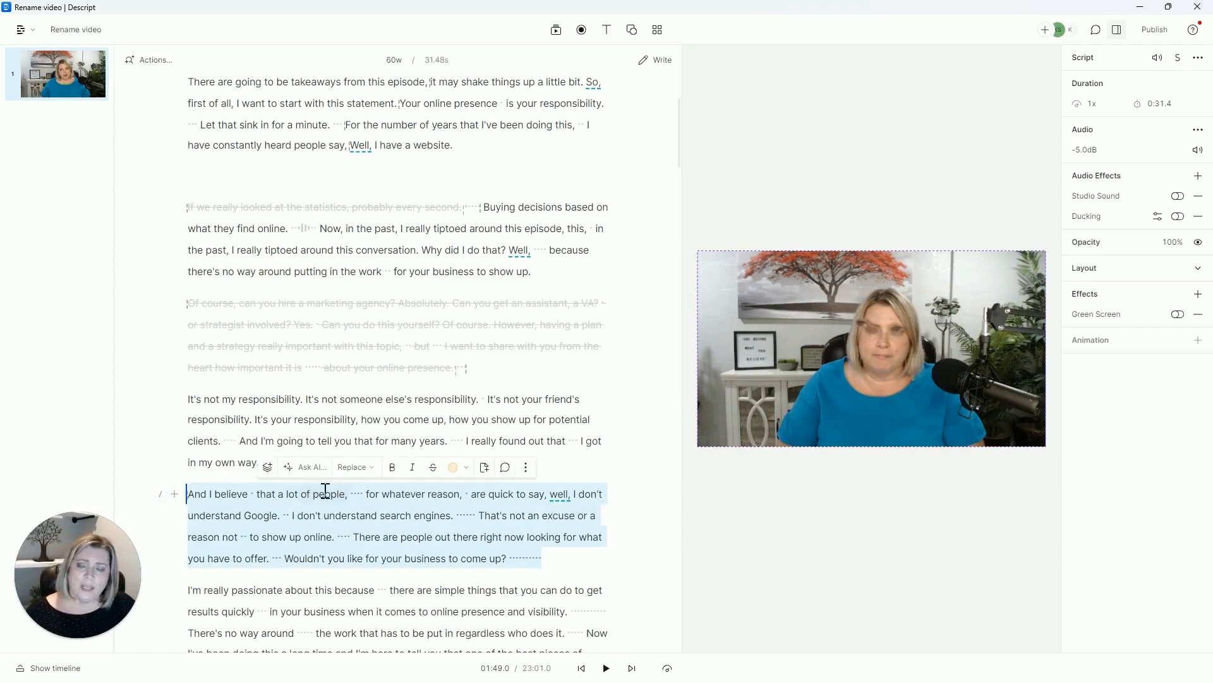
click(525, 468)
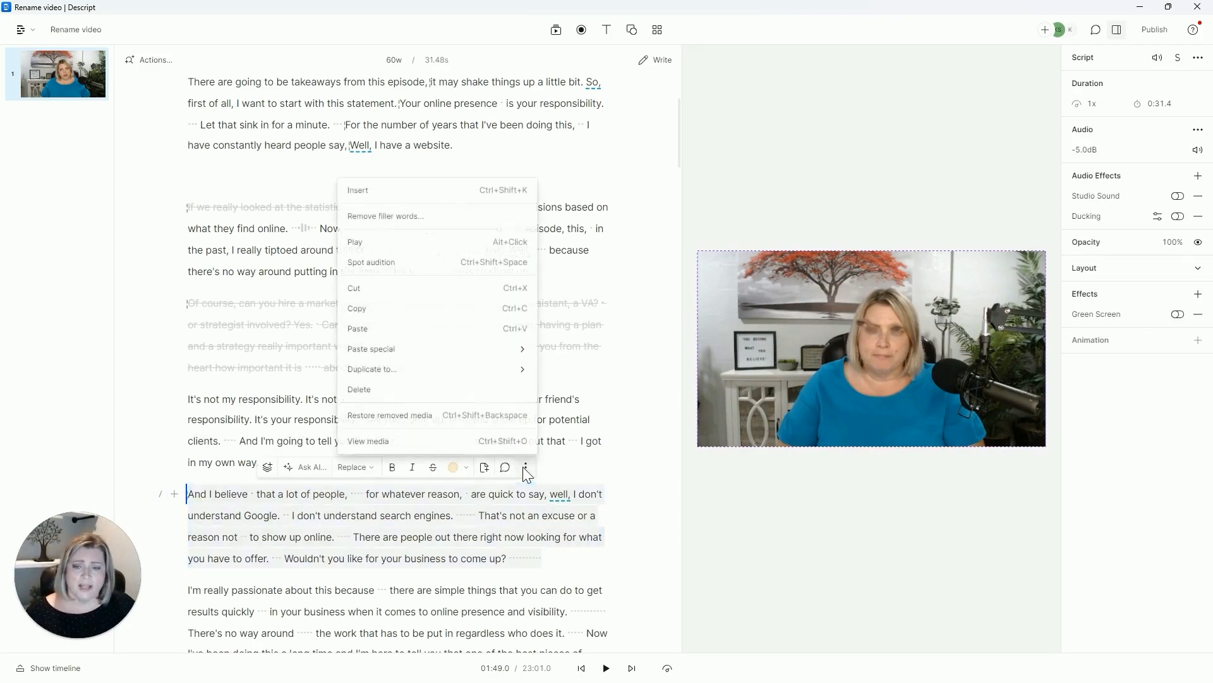
click(381, 391)
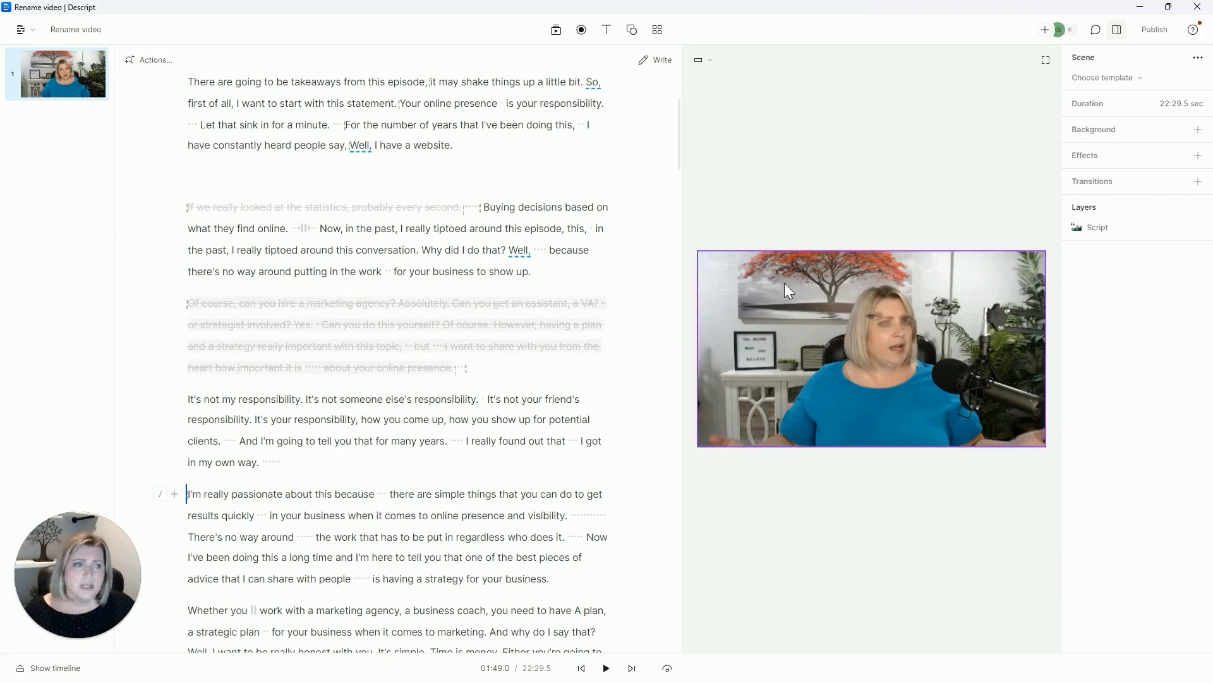
Open the publishing options for the video and examine the available publishing destinations.
click(1154, 31)
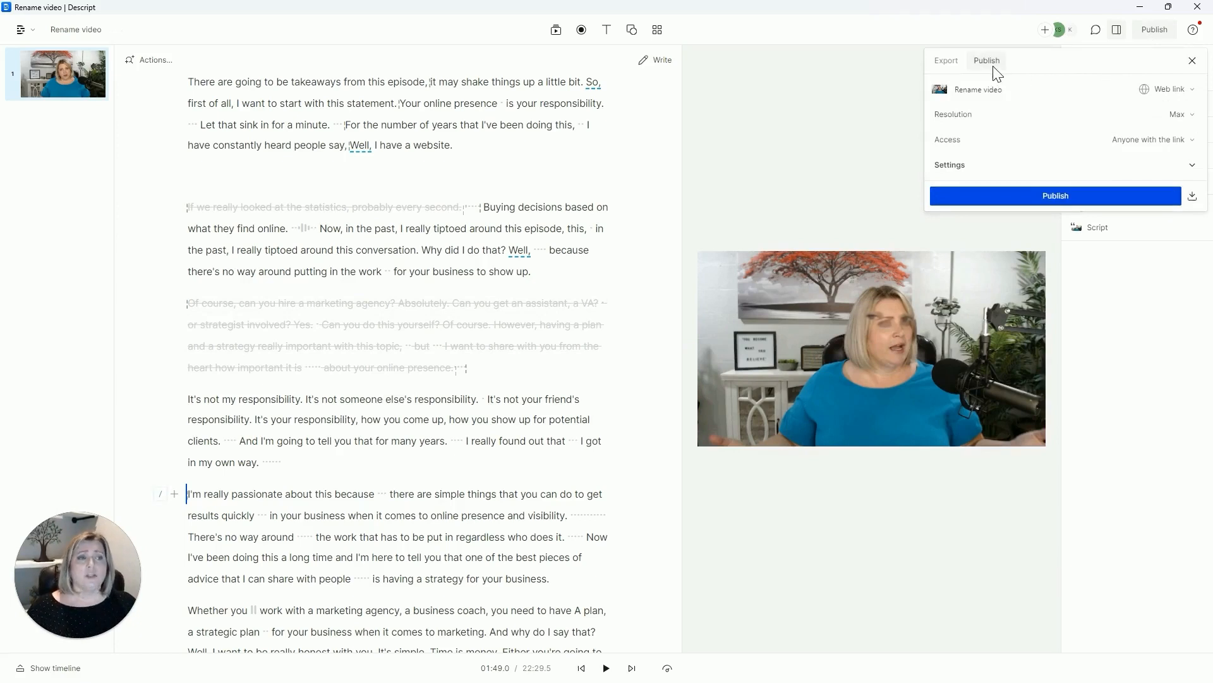
click(1192, 90)
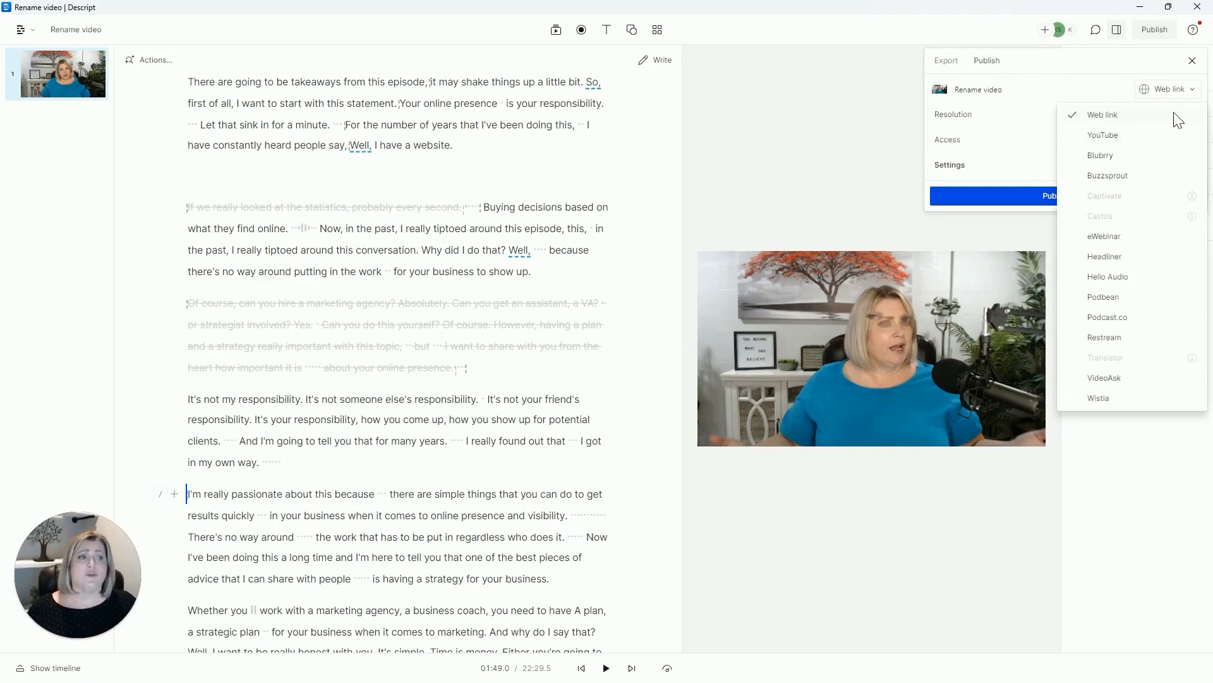
click(1178, 95)
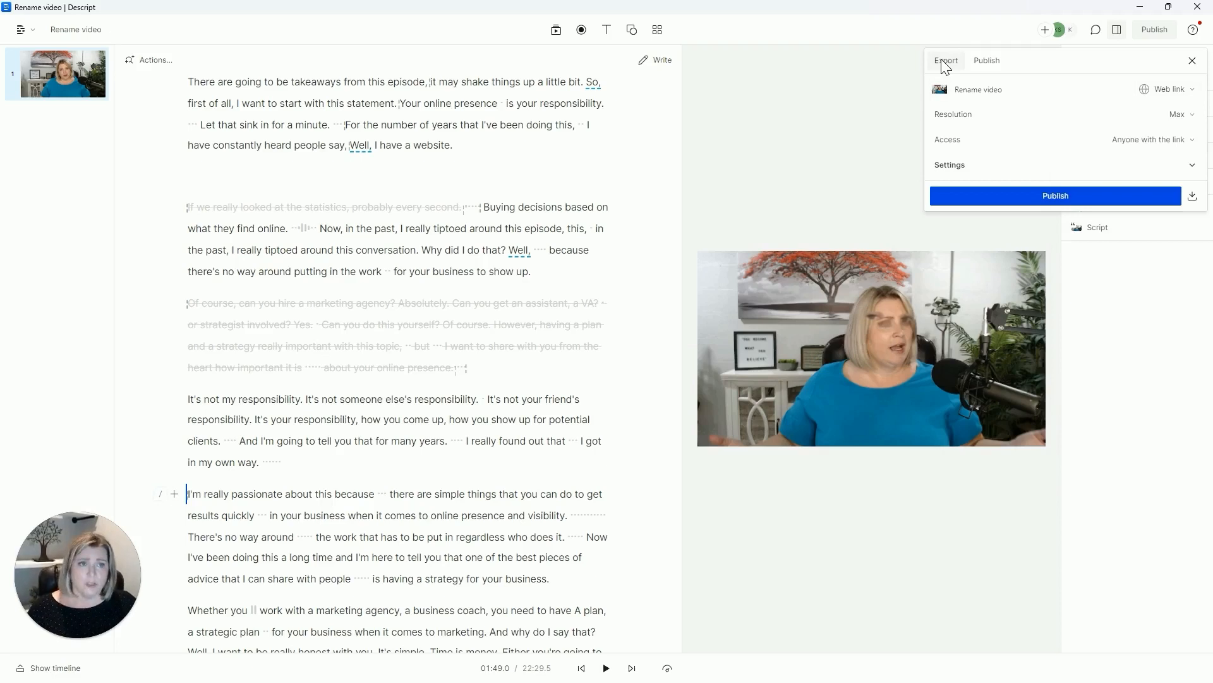
Switch to exporting the current composition as video and examine its resolution, quality and metadata options.
click(946, 62)
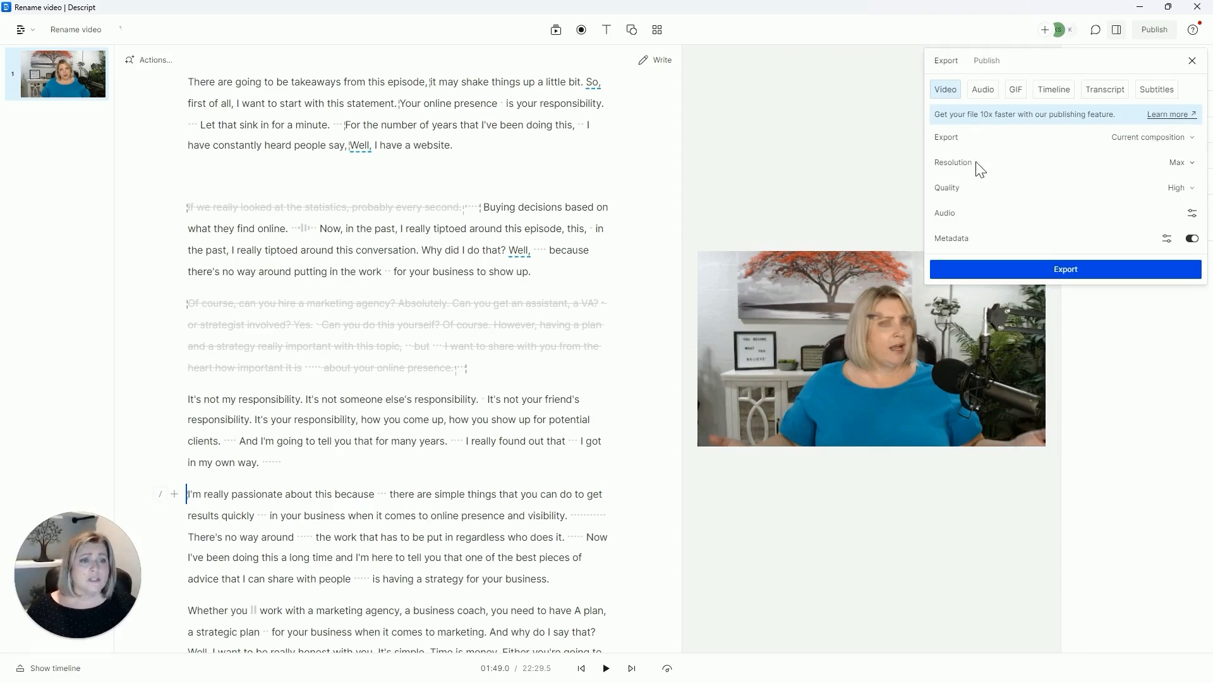
click(1185, 164)
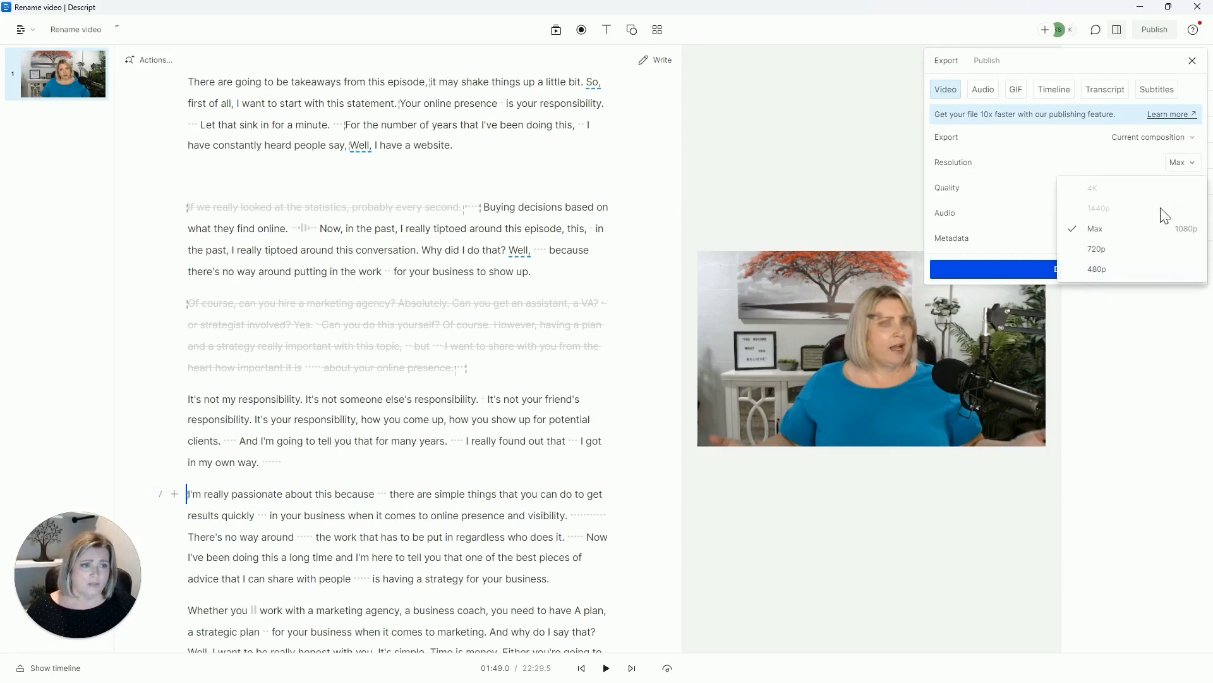
click(1175, 167)
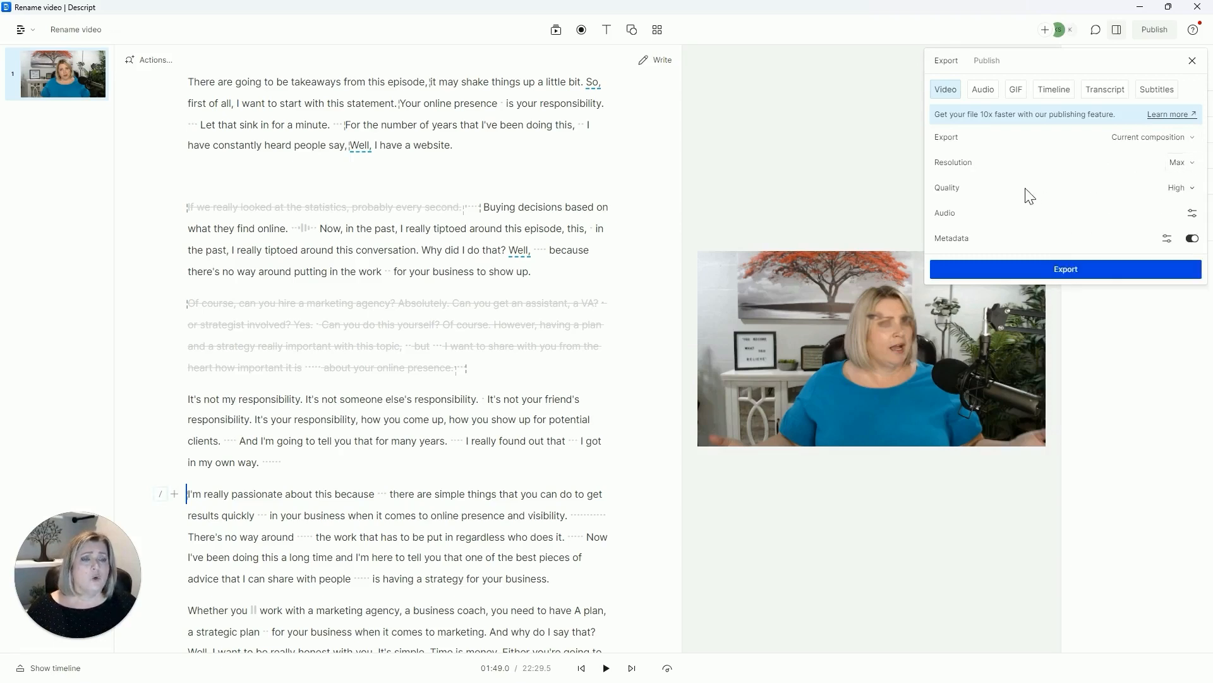
click(1183, 190)
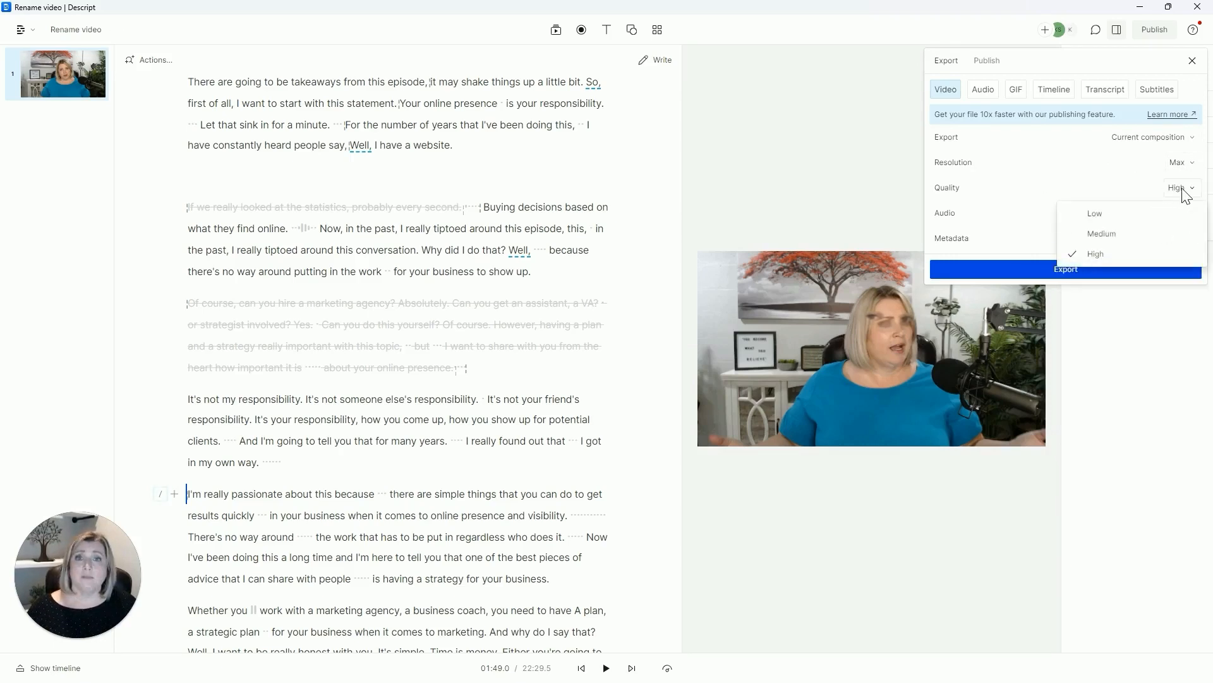
click(1182, 191)
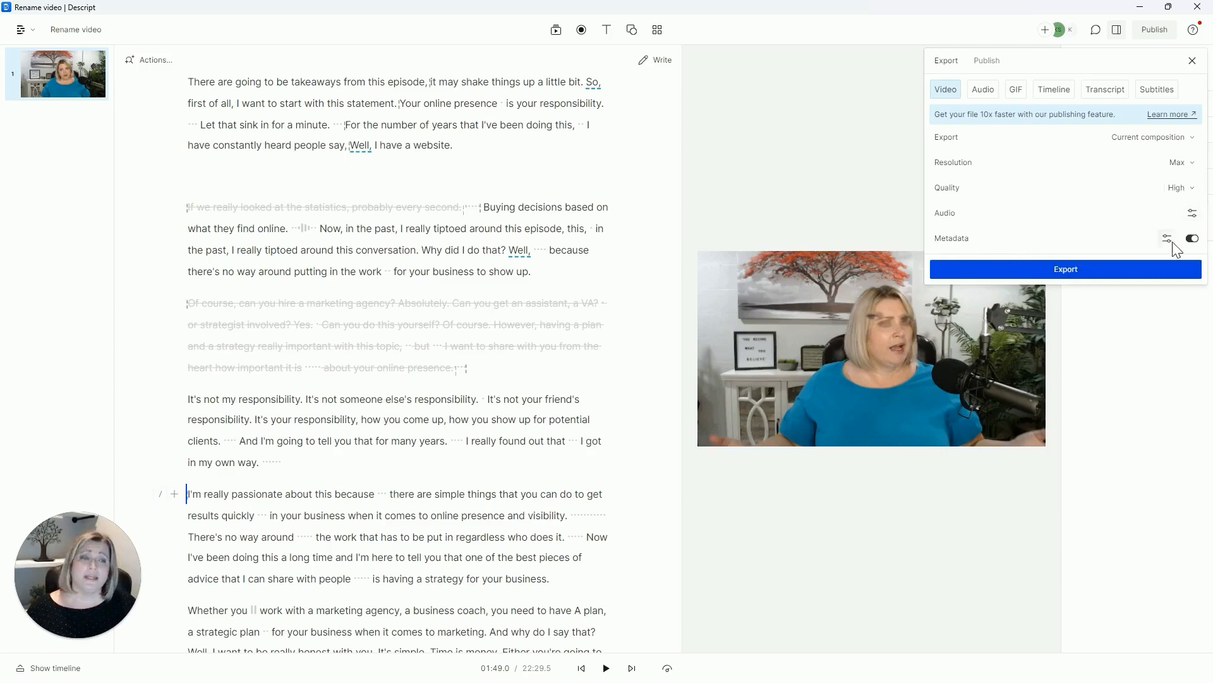
click(1169, 240)
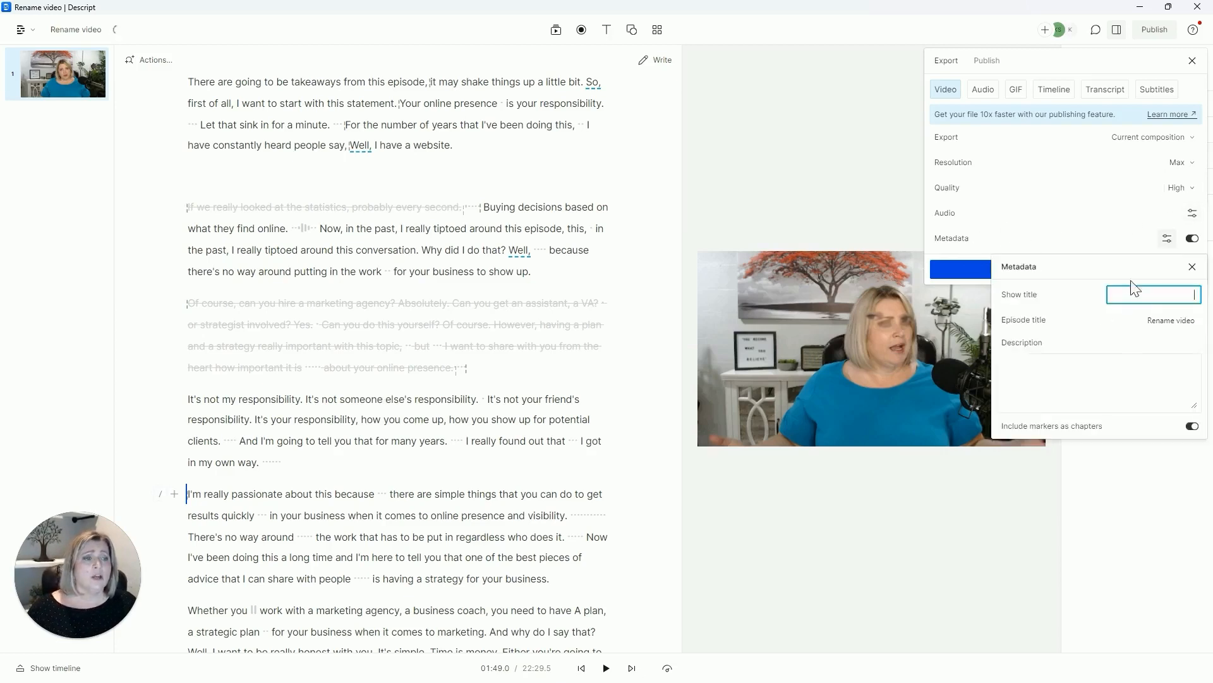
click(1193, 267)
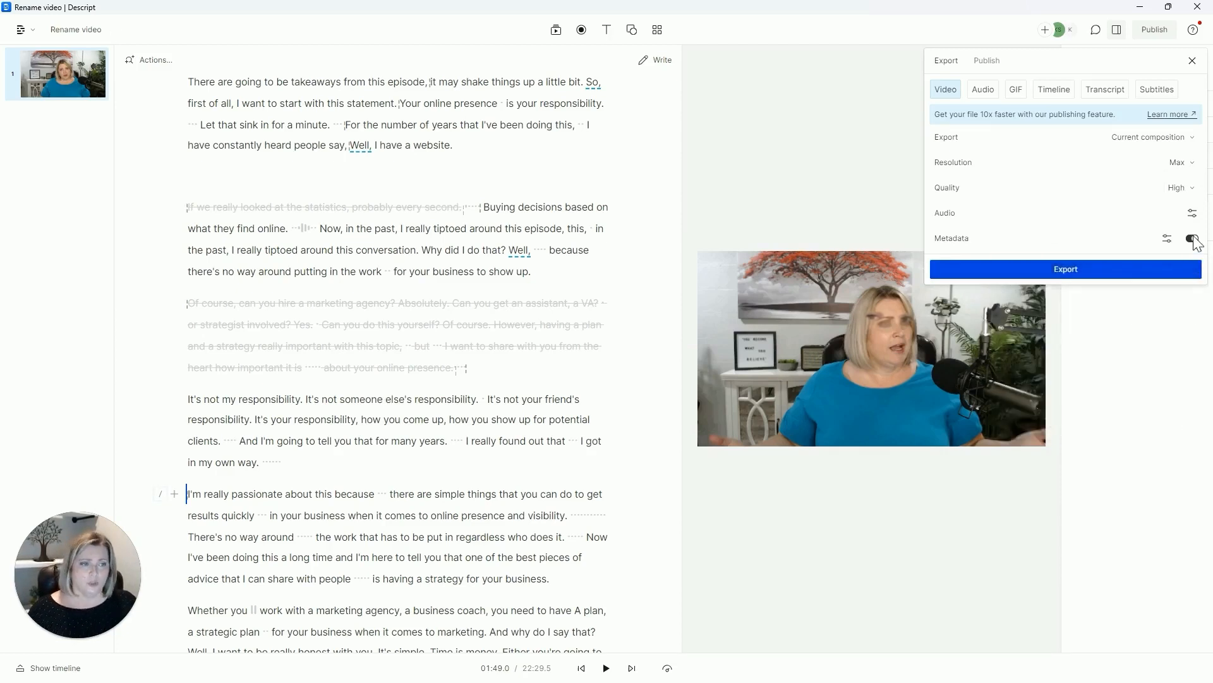